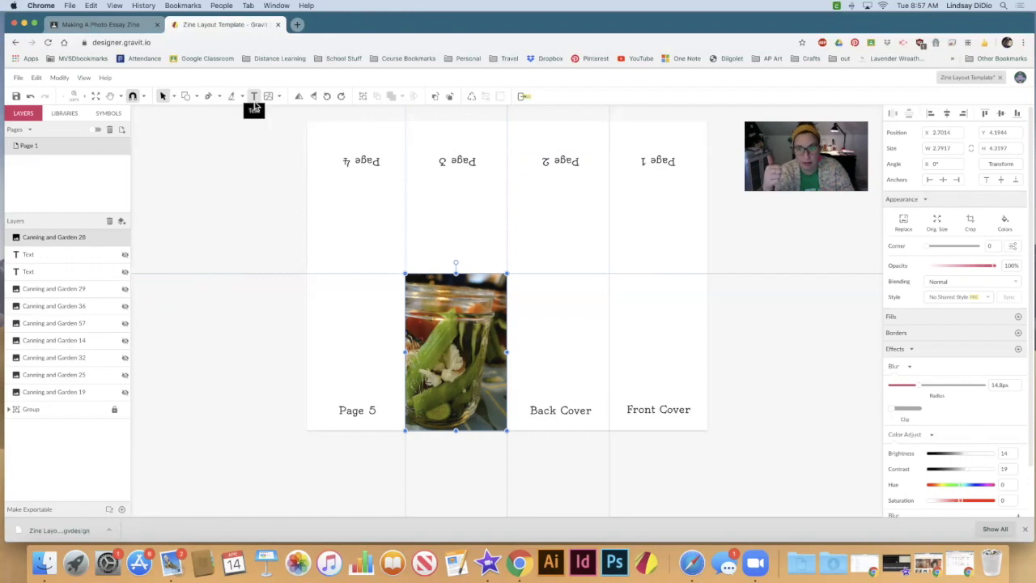
Step: Add a text box about 1.39 wide by 1.44 high below the Page 2 label, reading "Food in Jars"
click(254, 97)
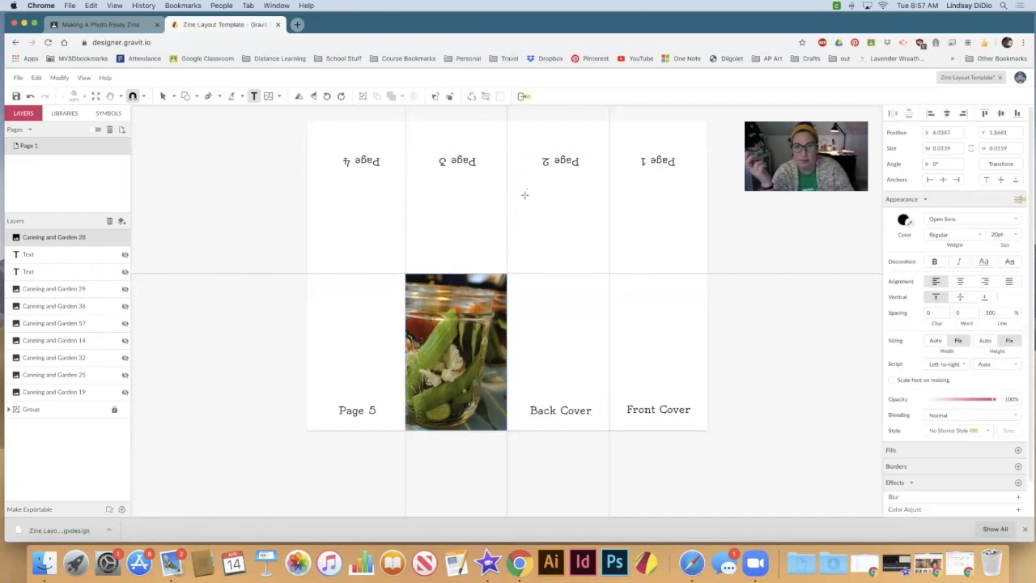
drag(526, 190, 578, 240)
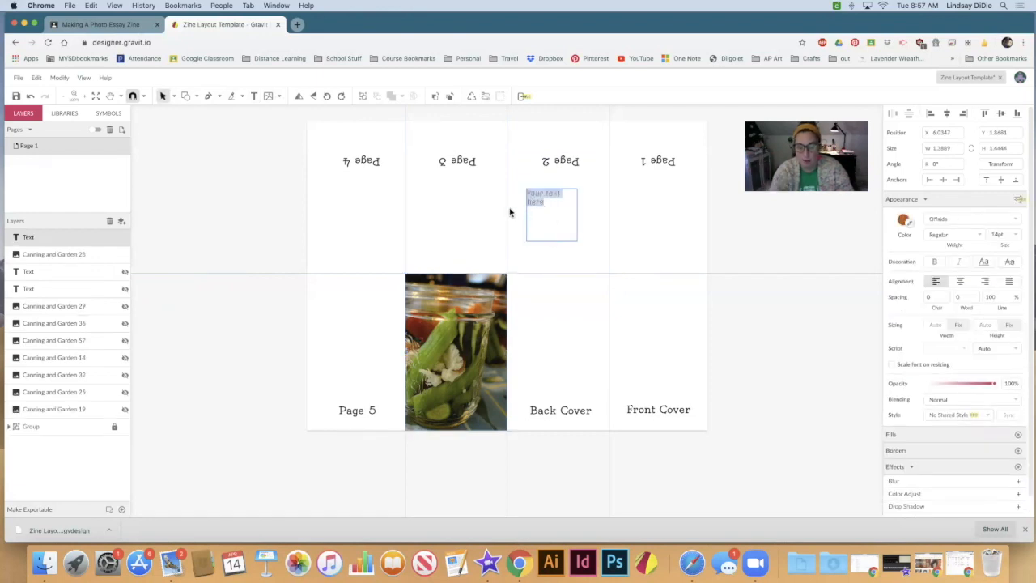
text(Food in Jars)
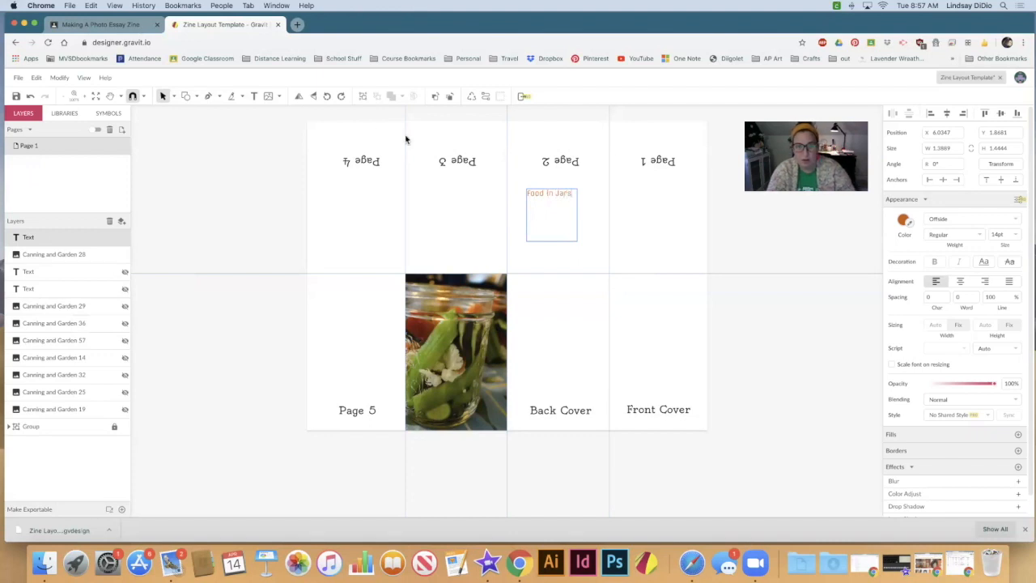
click(226, 160)
Step: Place an unboxed single-line text below the Page 4 label, reading "Food in Jars" followed by a long run of random filler letters
click(378, 168)
key(t)
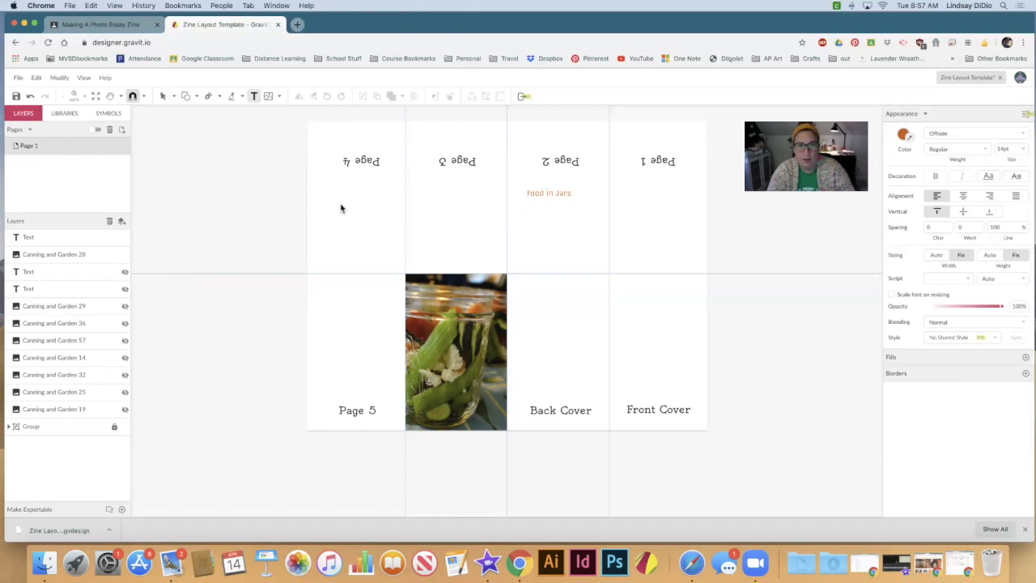
click(341, 201)
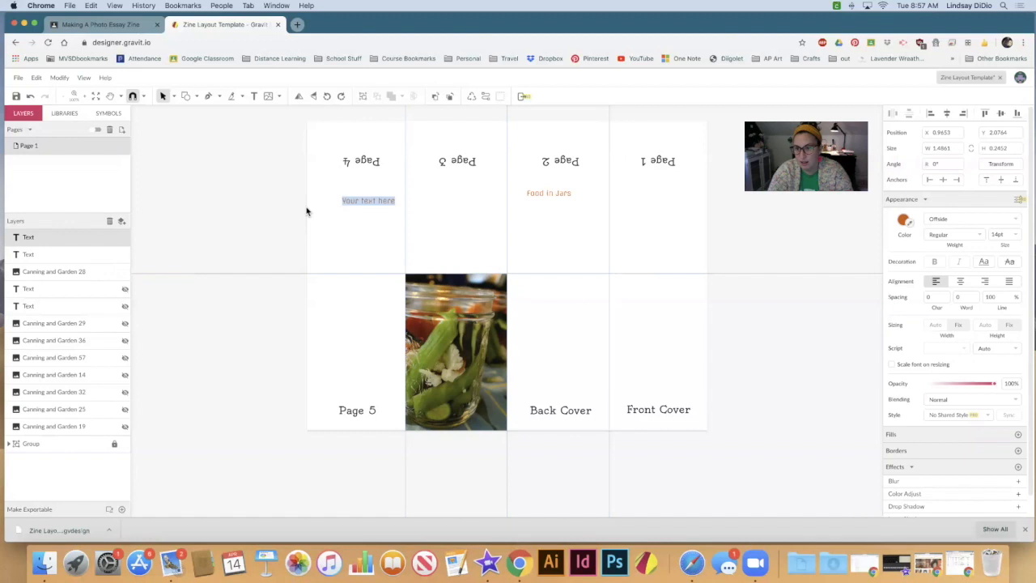
text(Food in Jar)
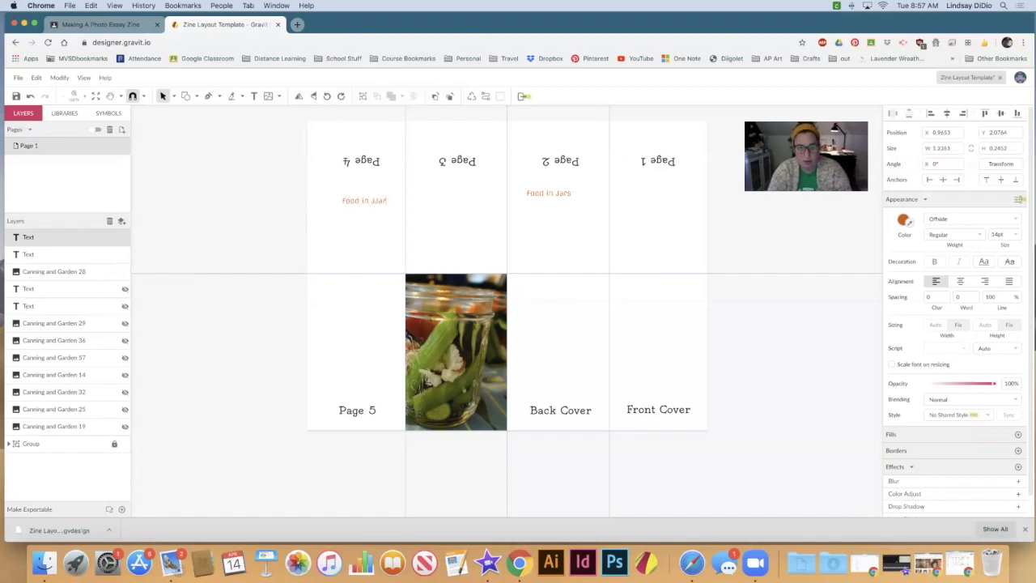
key(BackSpace)
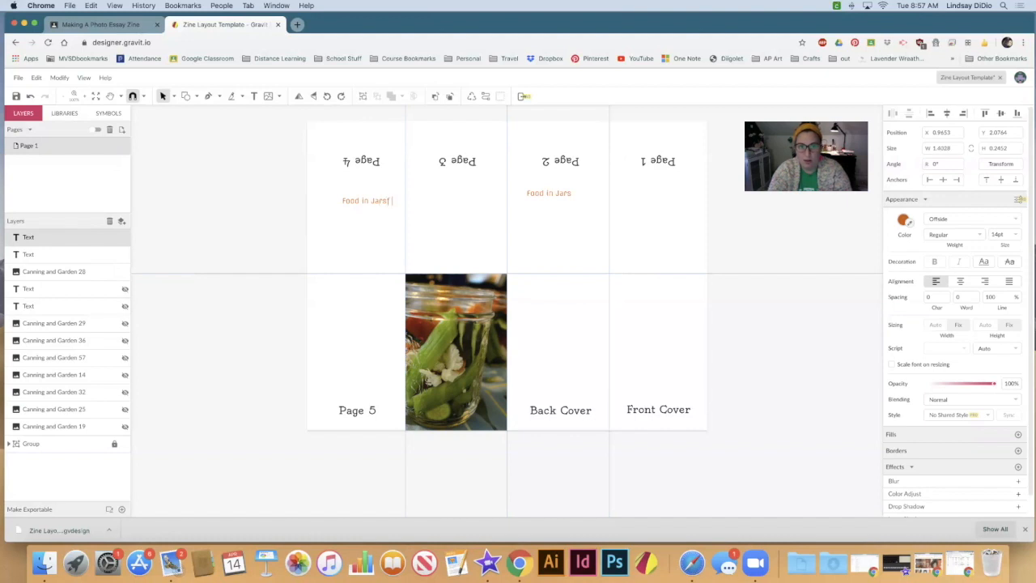
text(munasifknalfhnalsfjnbadifnbaldfnb)
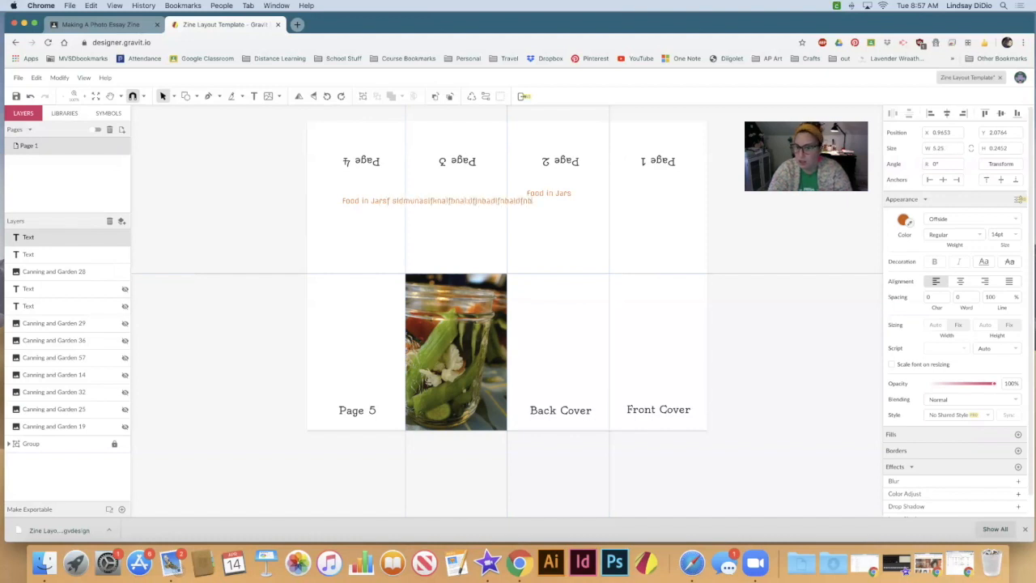
Step: Remove the filler letters after "Food in Jars" on page 4, and delete that text object
drag(534, 203, 386, 206)
key(BackSpace)
key(Escape)
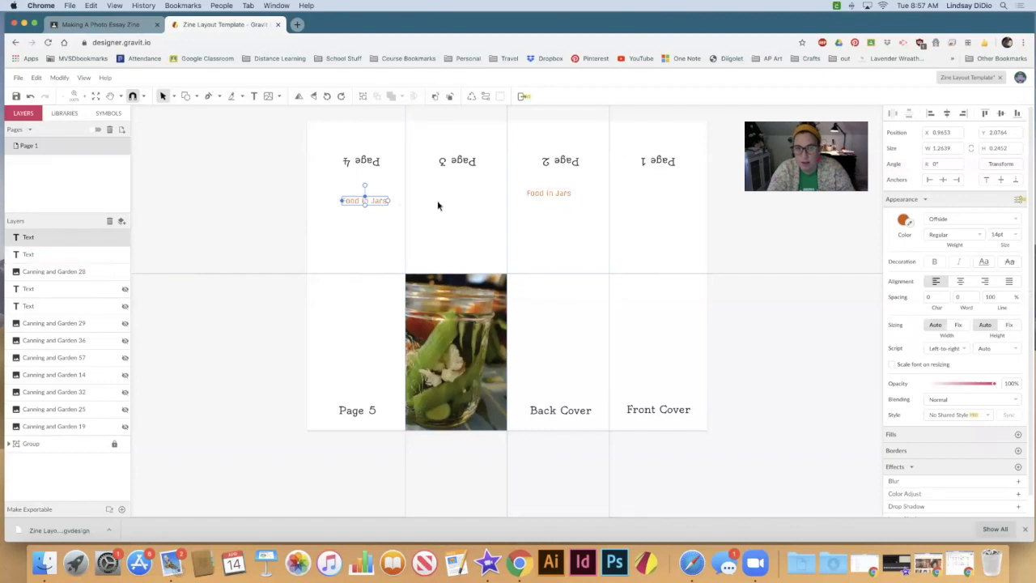
key(Delete)
Step: Change the font of the "Food in Jars" text on page 2 to Rammetto One
click(551, 198)
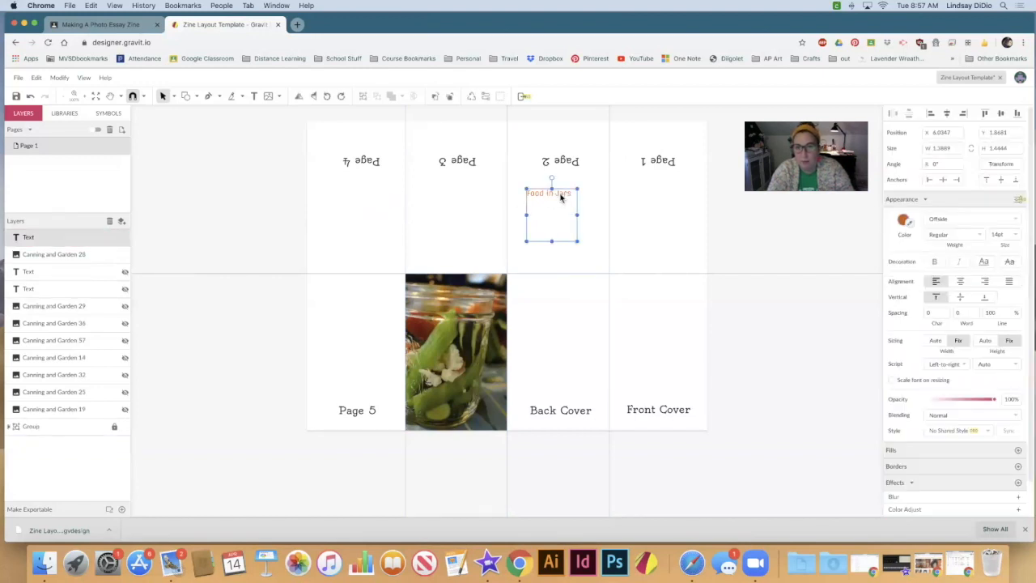
double_click(558, 198)
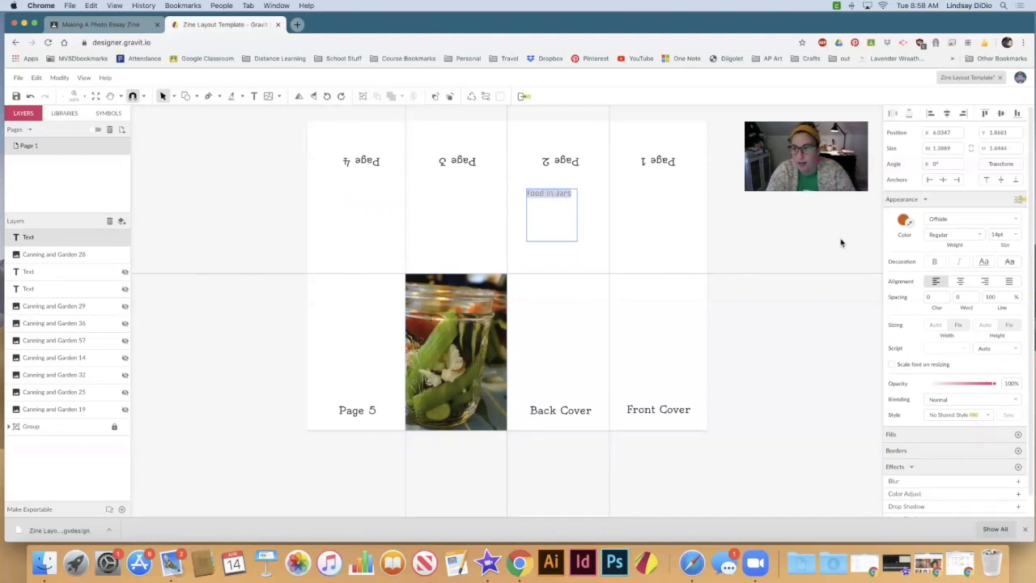
click(969, 218)
click(1012, 218)
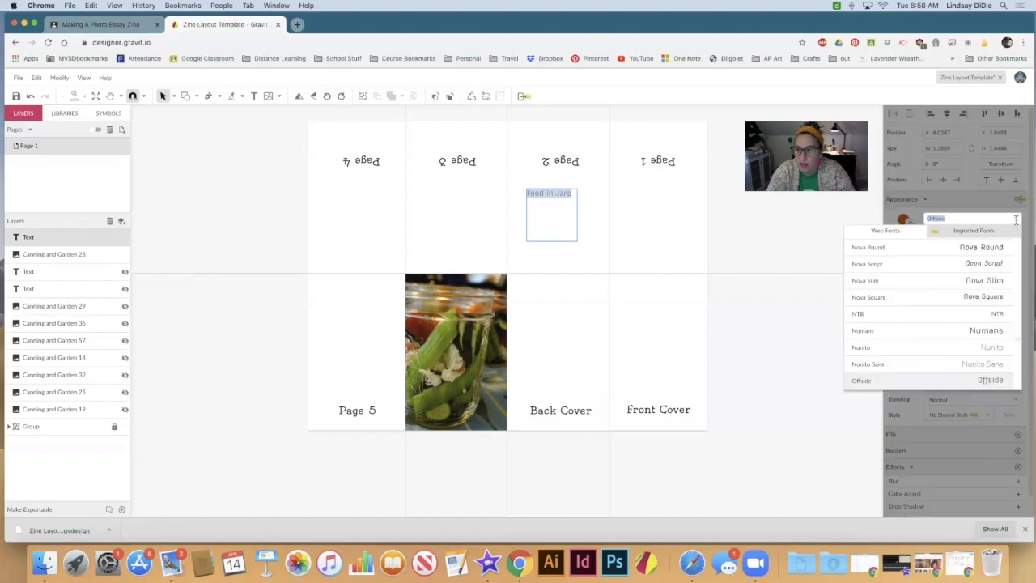
scroll(929, 288, down, 4)
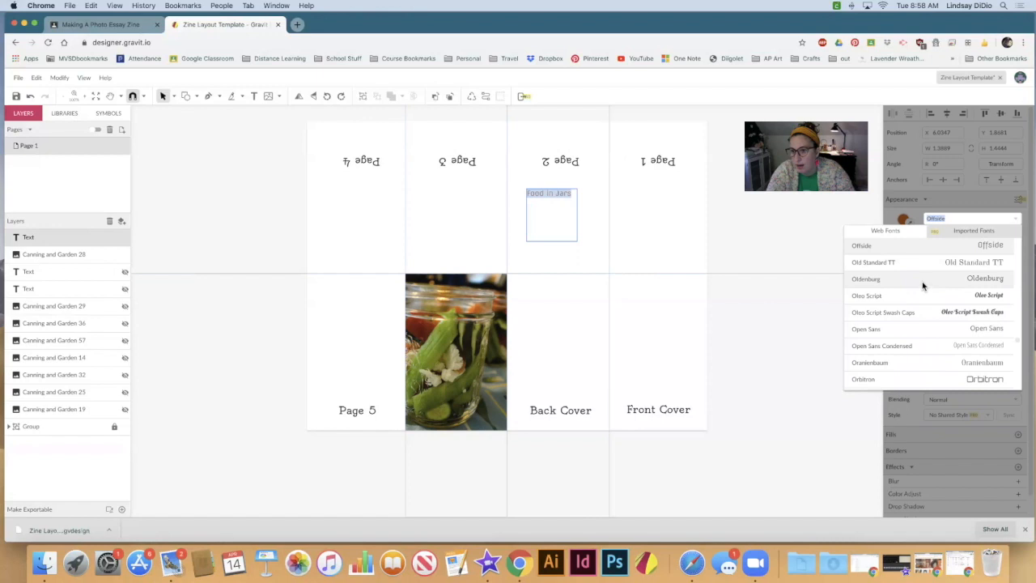
scroll(924, 287, down, 10)
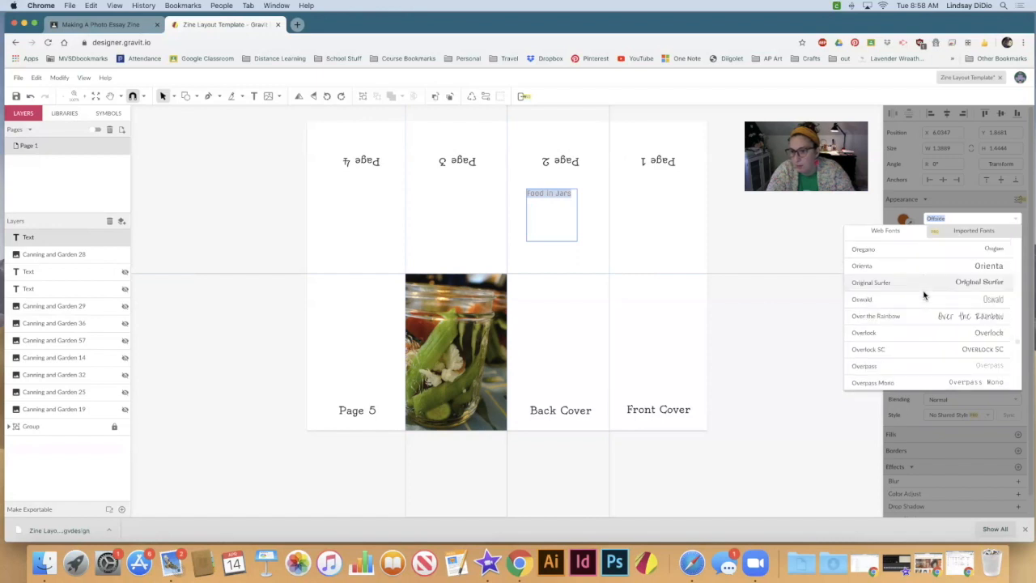
scroll(924, 293, down, 5)
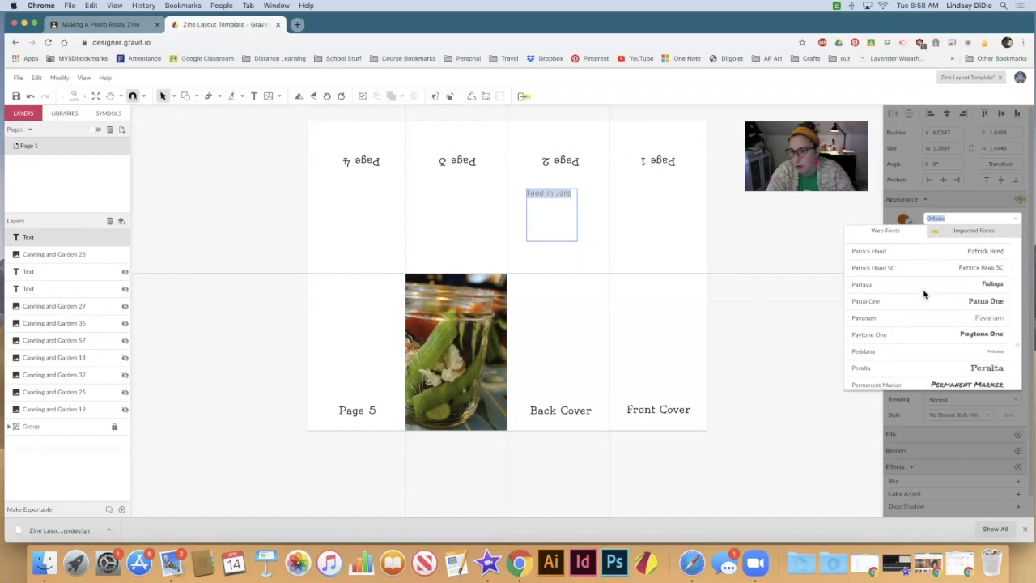
scroll(924, 298, down, 5)
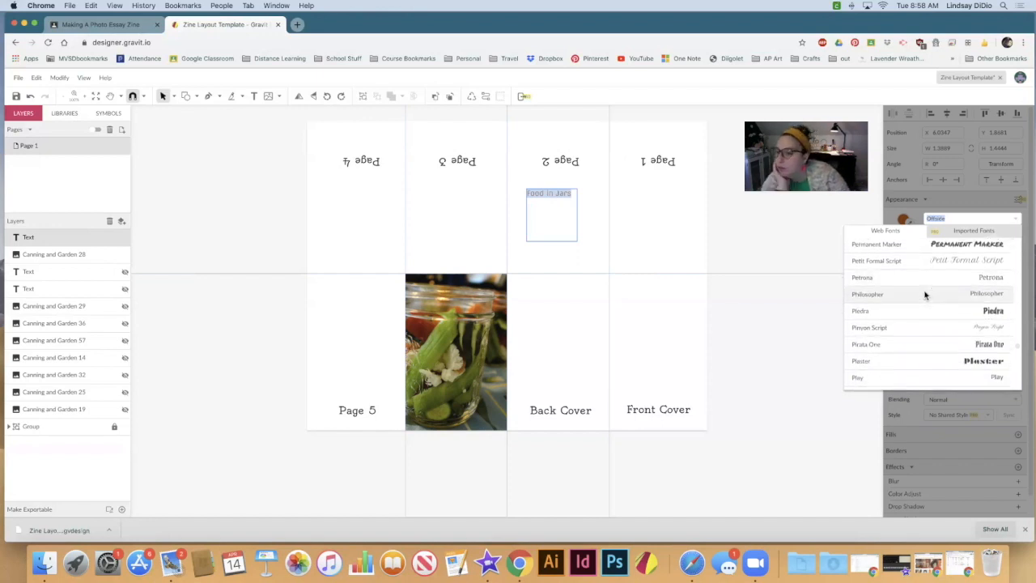
scroll(925, 301, down, 10)
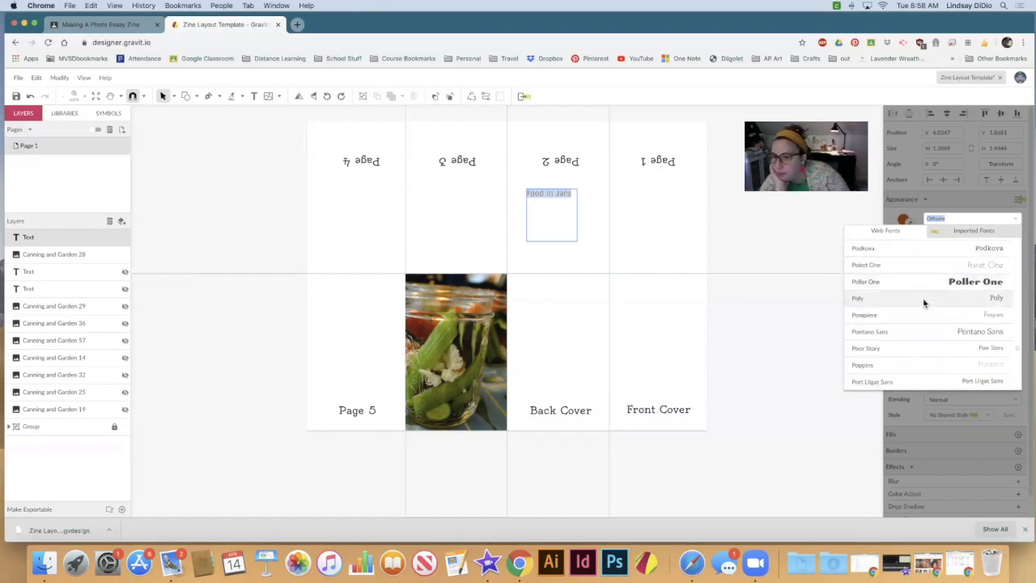
scroll(923, 302, down, 10)
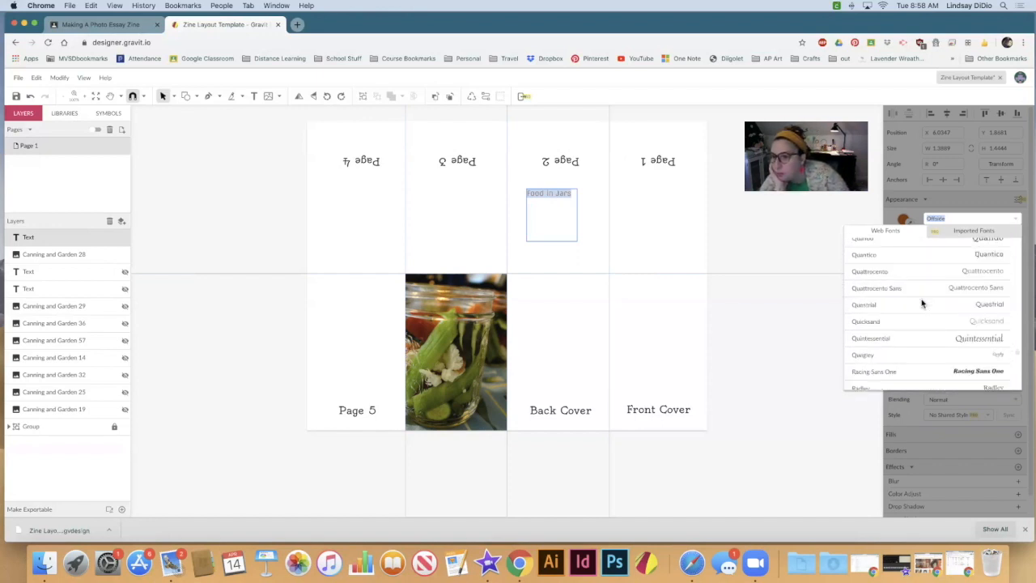
scroll(922, 301, down, 3)
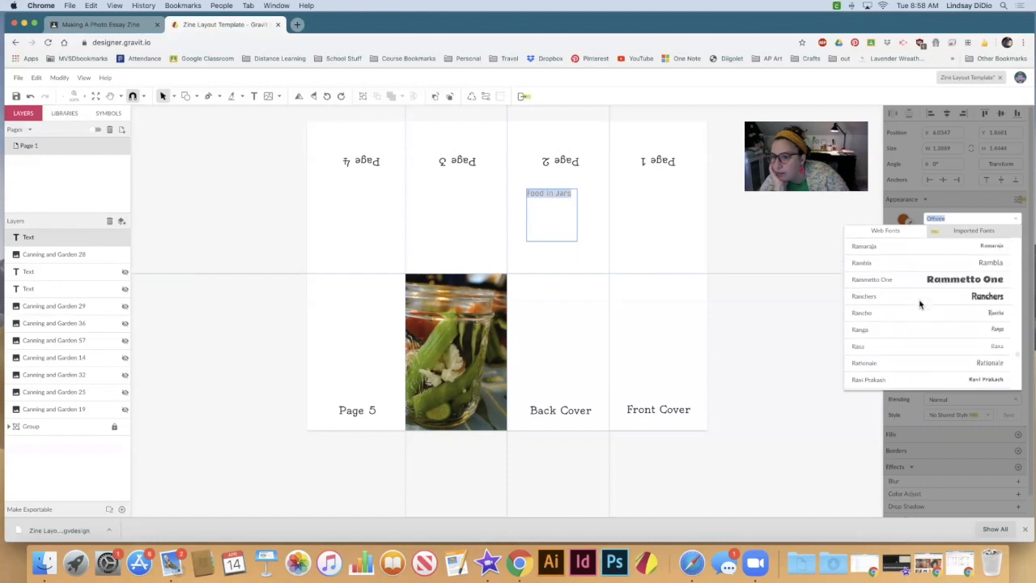
click(947, 280)
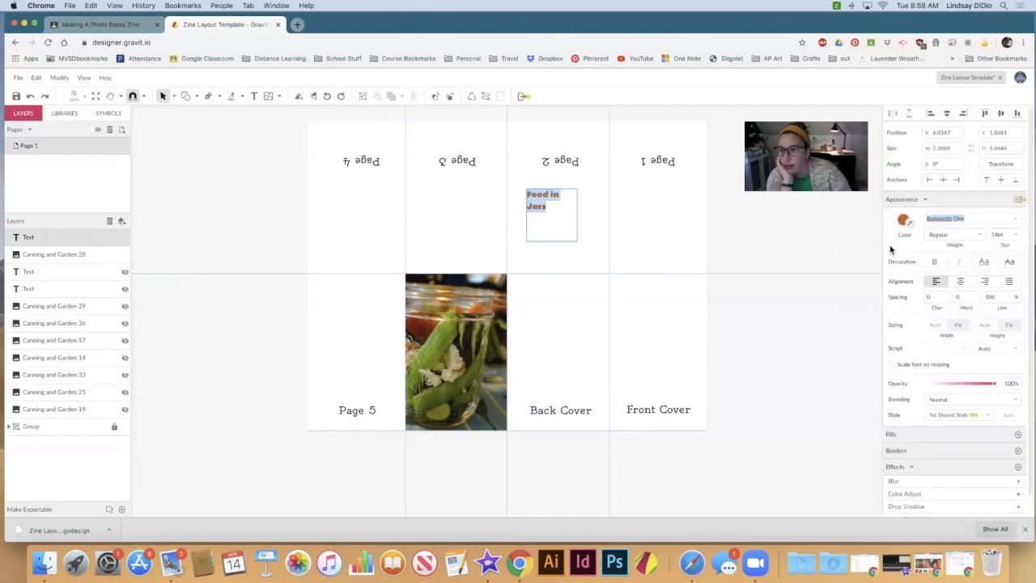
Step: Set the font size of the "Food in Jars" text to 18 pt
click(981, 235)
click(1019, 235)
click(1014, 234)
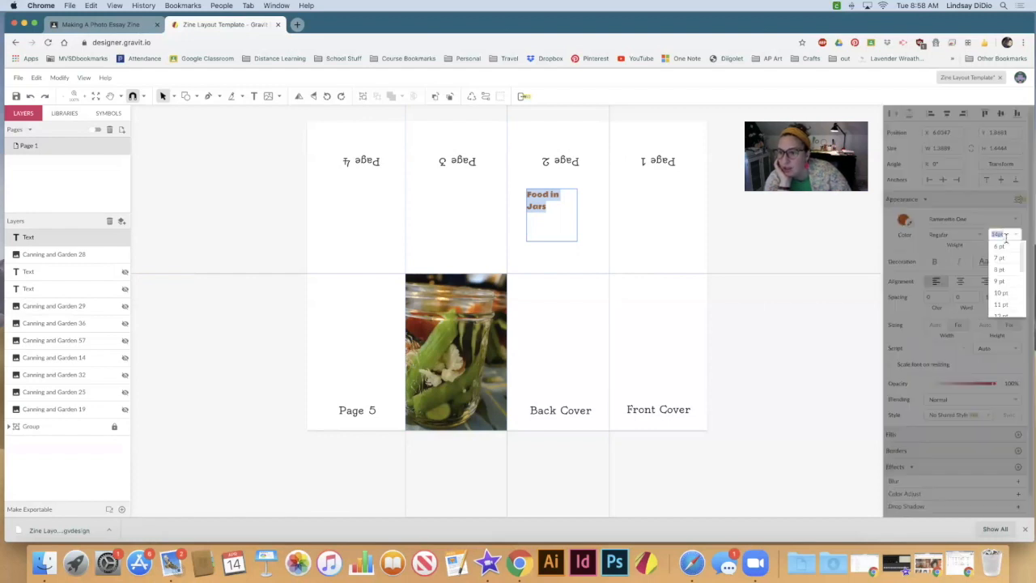
scroll(1004, 303, down, 3)
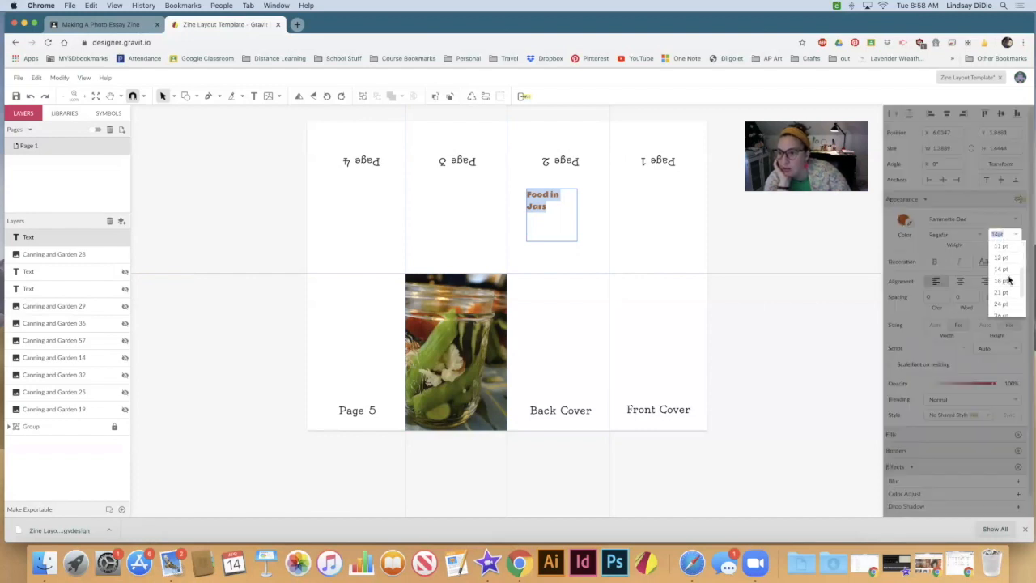
click(1007, 282)
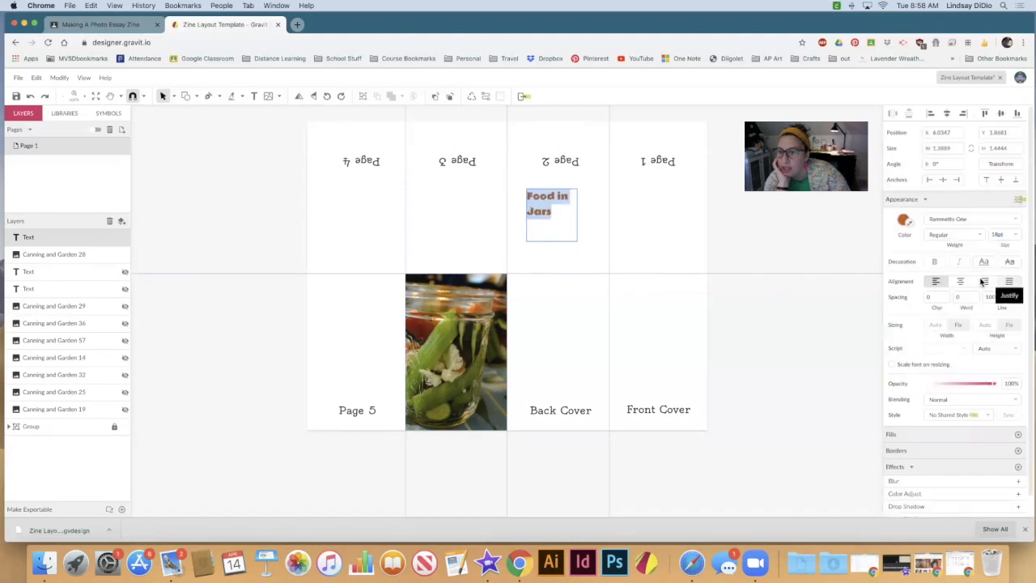
Step: Recolour the "Food in Jars" text with the blue-grey preset swatch, RGB 96, 125, 139
click(903, 220)
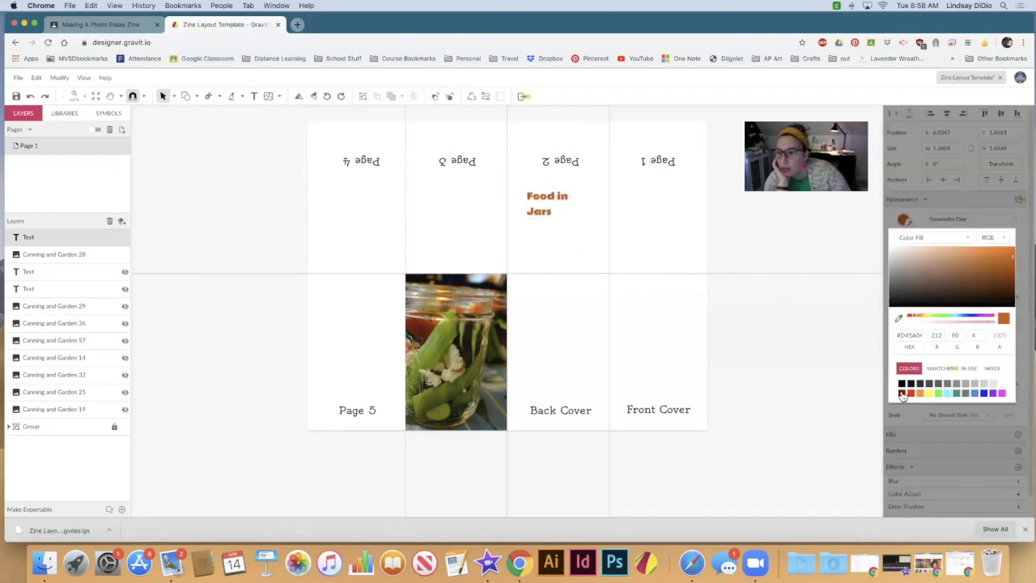
click(965, 394)
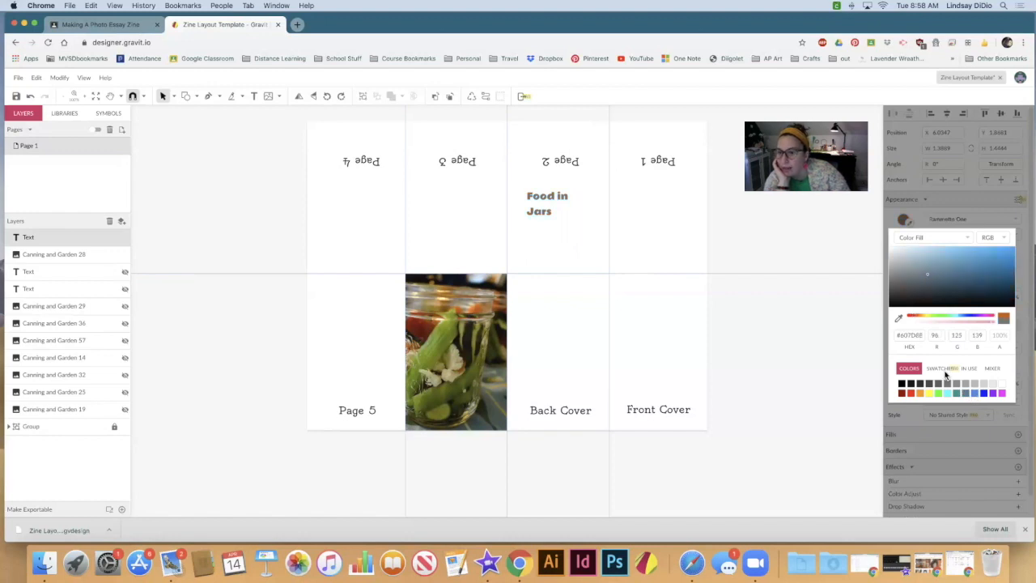
click(541, 197)
Step: Select all of the "Food in Jars" text and colour it with dark tones sampled from the jar photo using the eyedropper
double_click(543, 197)
click(557, 217)
drag(518, 182, 531, 246)
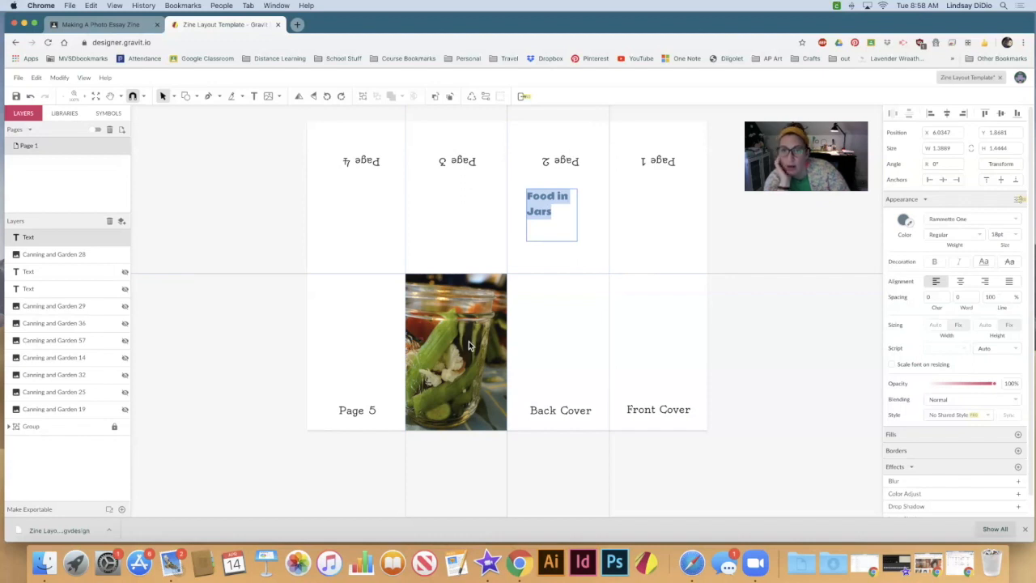
click(910, 228)
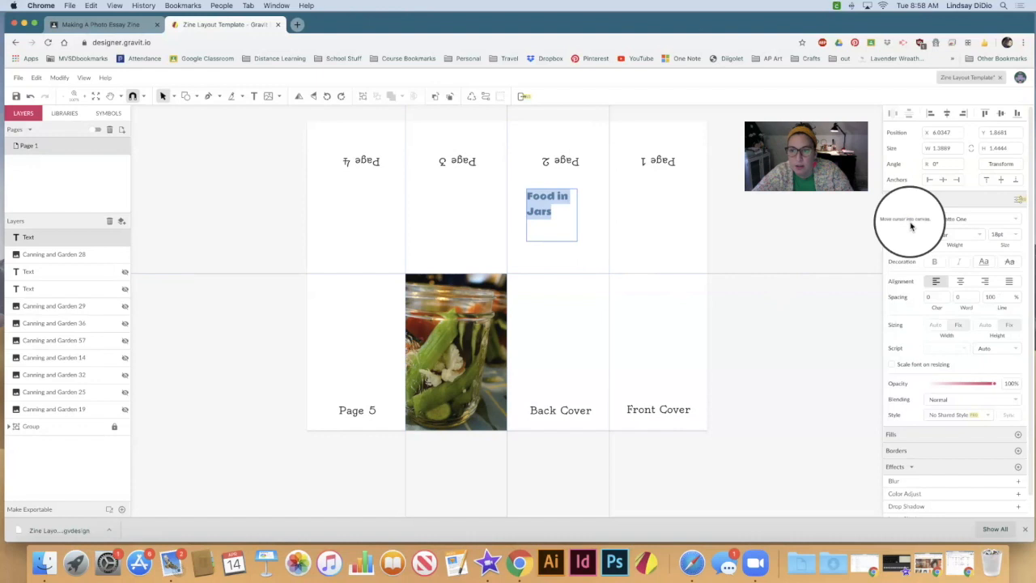
click(471, 355)
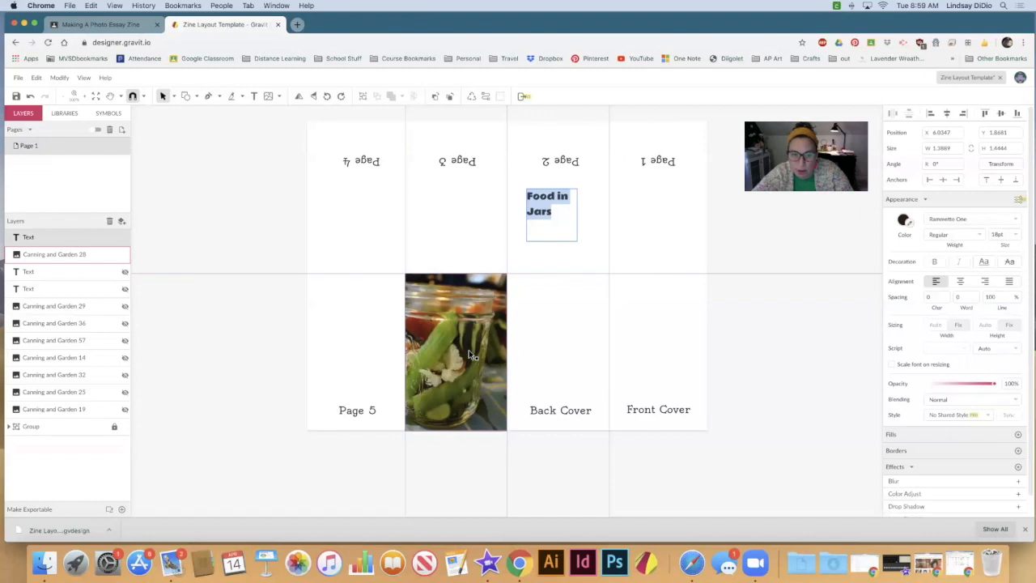
click(908, 221)
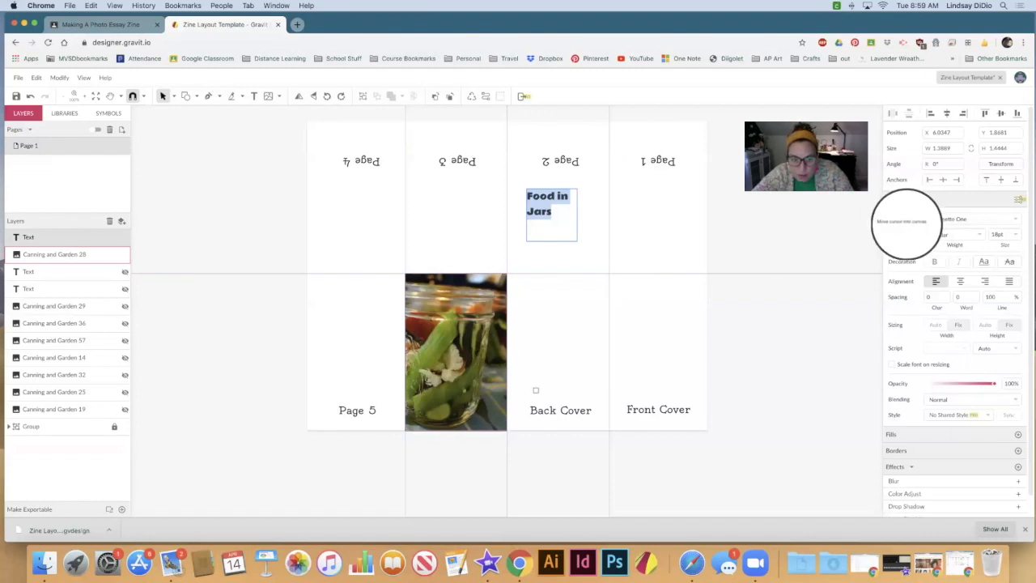
click(477, 345)
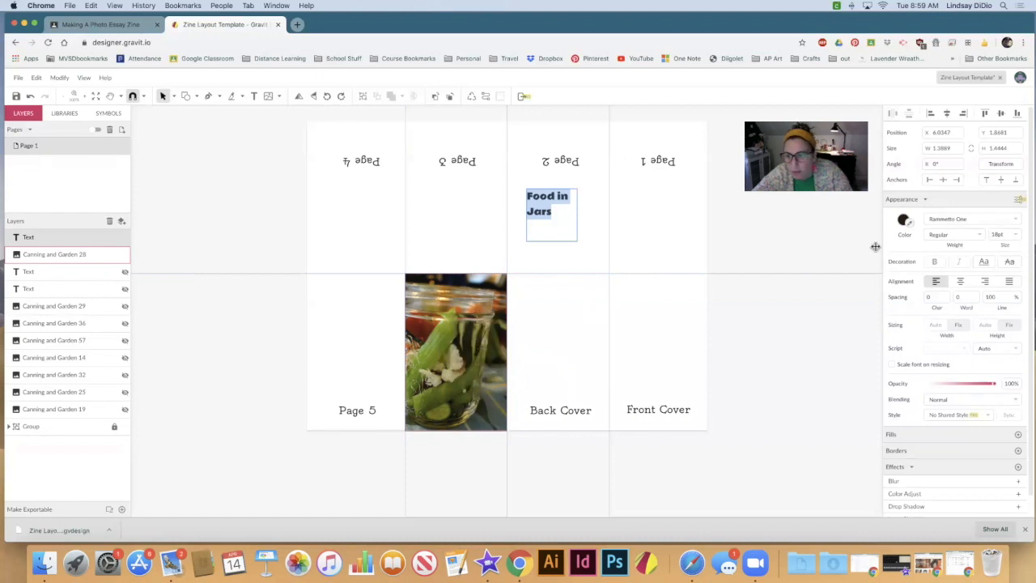
Step: Recolour the "Food in Jars" text with a green sampled from the vegetables in the jar photo using the eyedropper
click(907, 222)
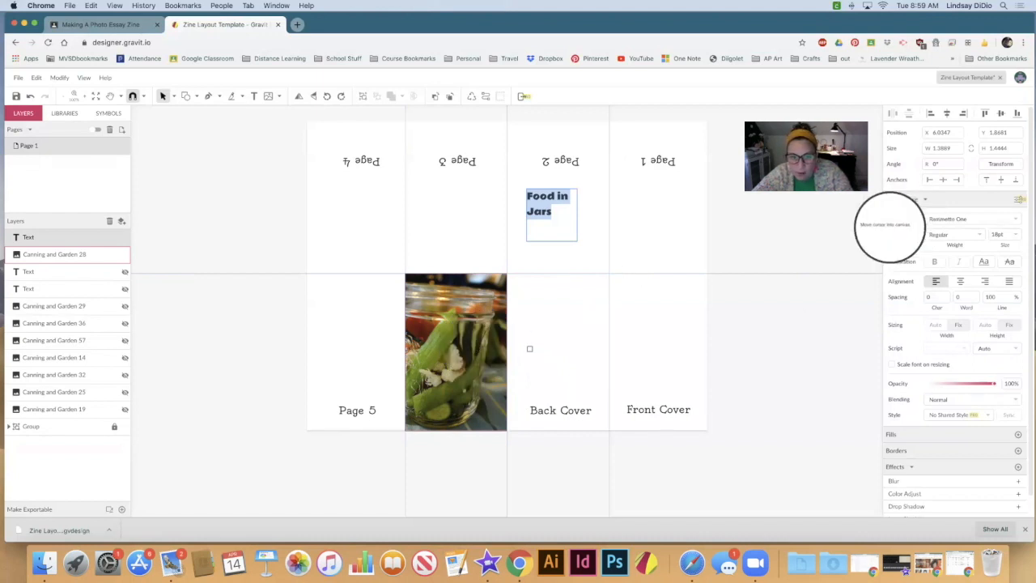
click(432, 347)
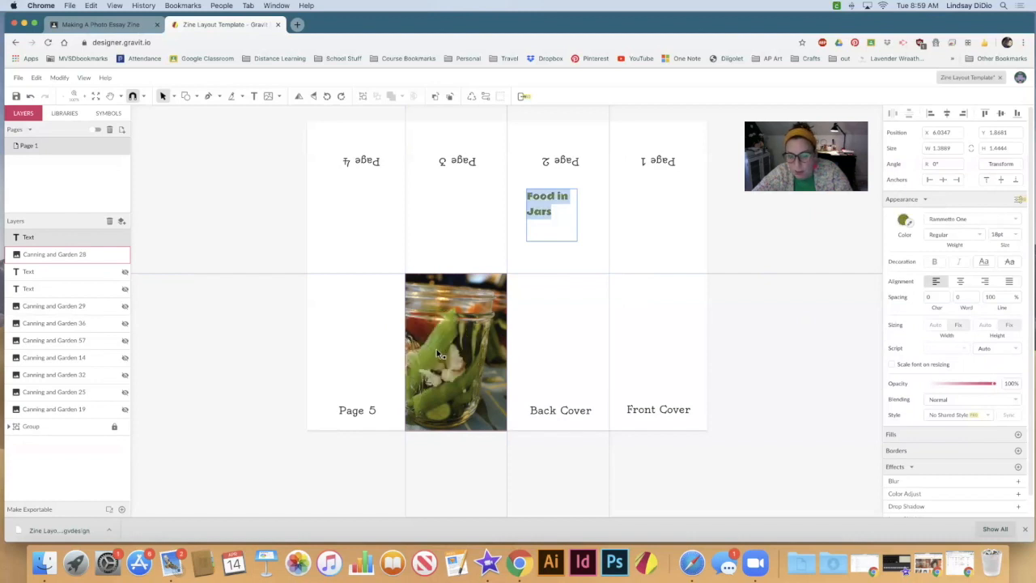
Step: Examine the text colour's fill options and show the colours in use in the document
click(904, 223)
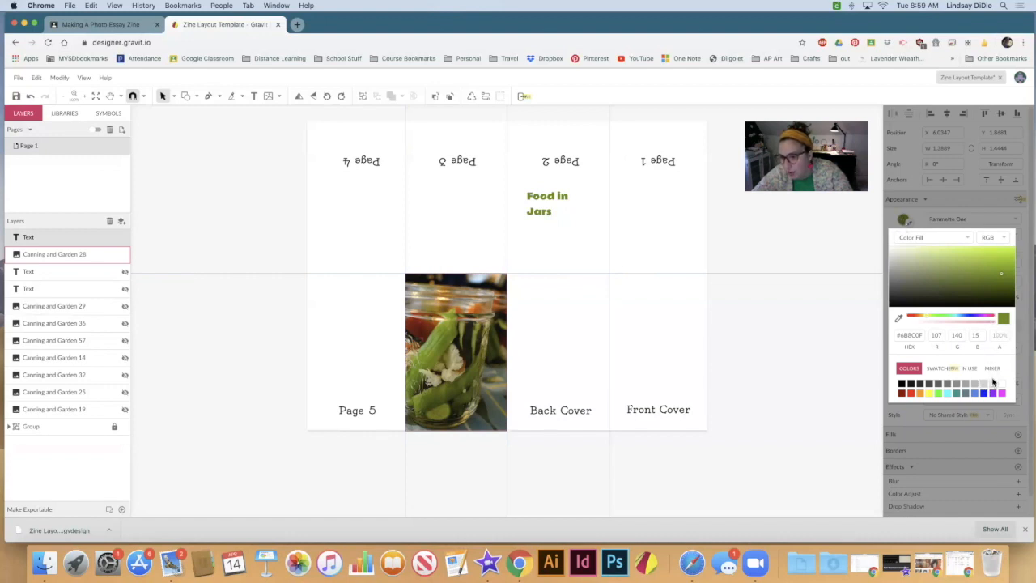
click(970, 238)
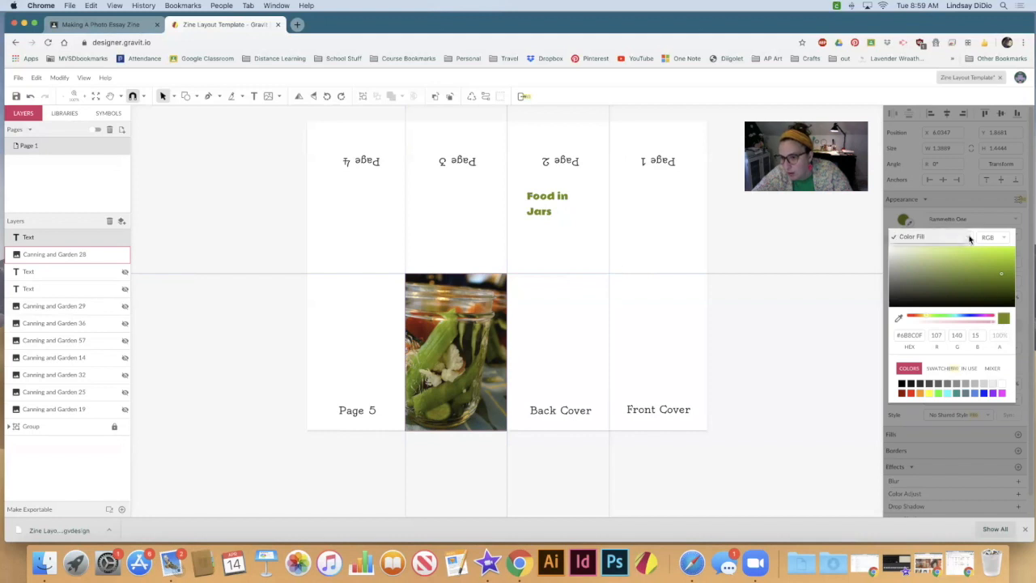
click(943, 371)
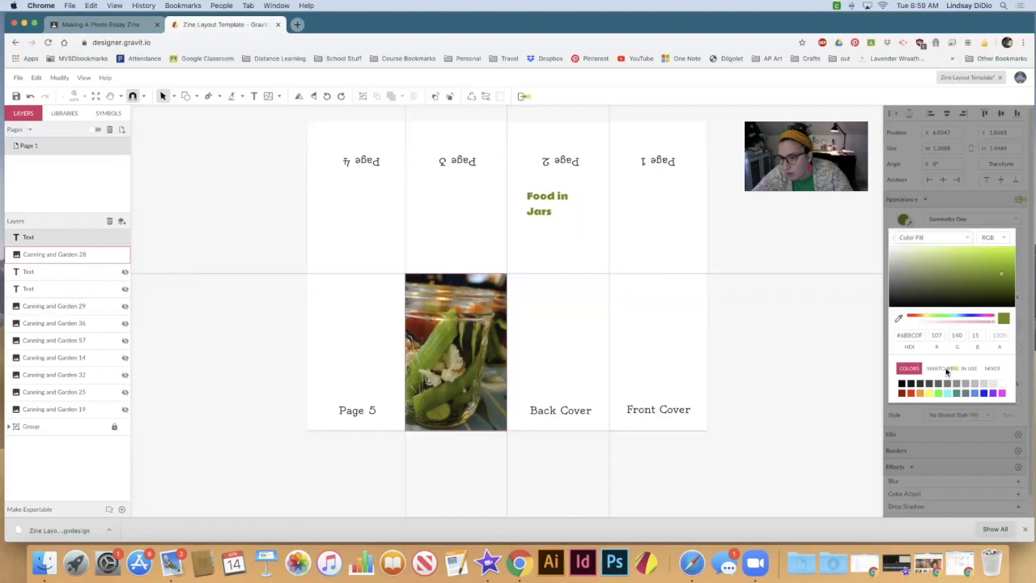
click(969, 368)
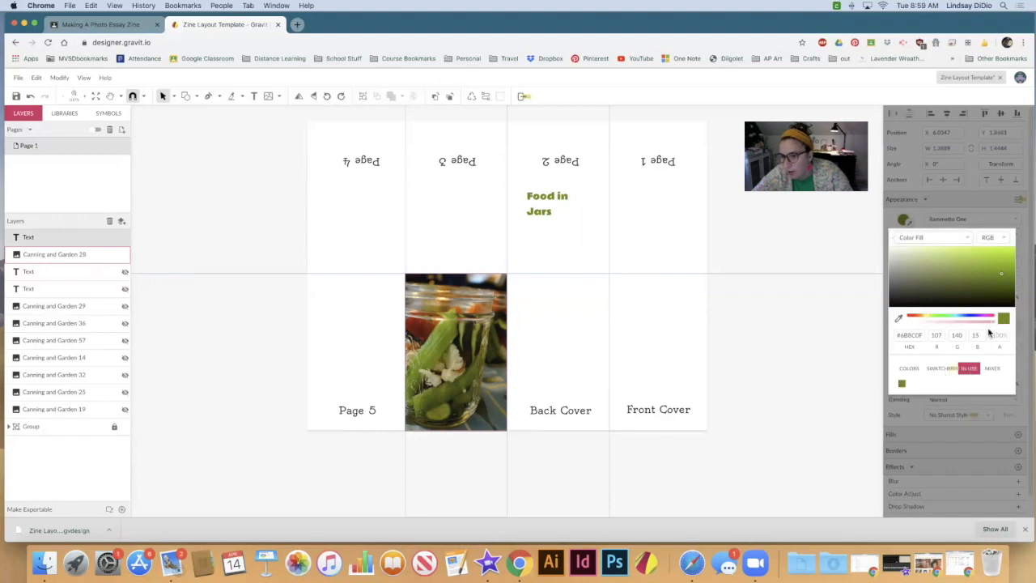
Step: Examine the swatches and mixer options of the text colour, dismissing the PRO subscription offer and the colour picker
click(940, 370)
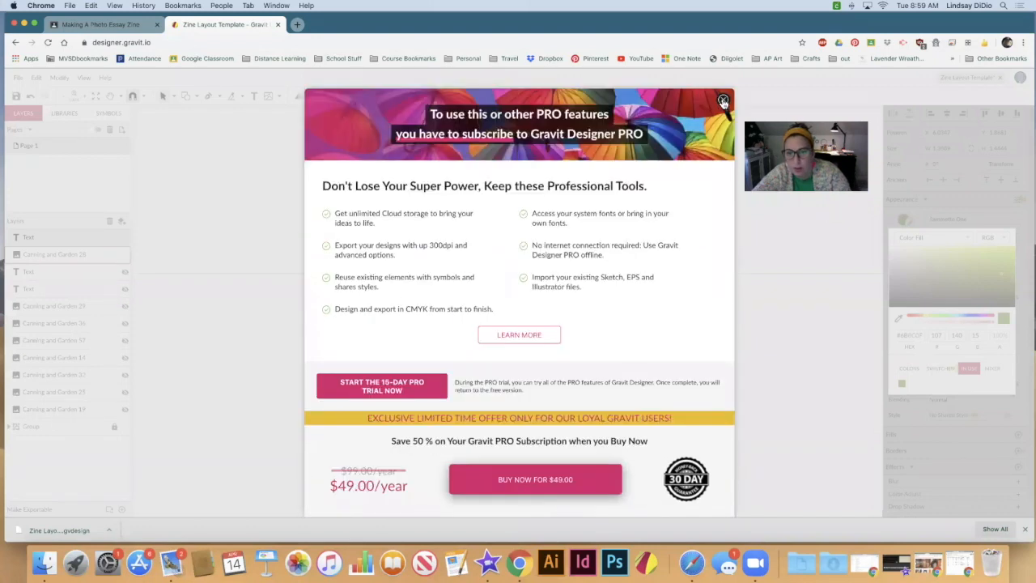
click(722, 101)
click(992, 368)
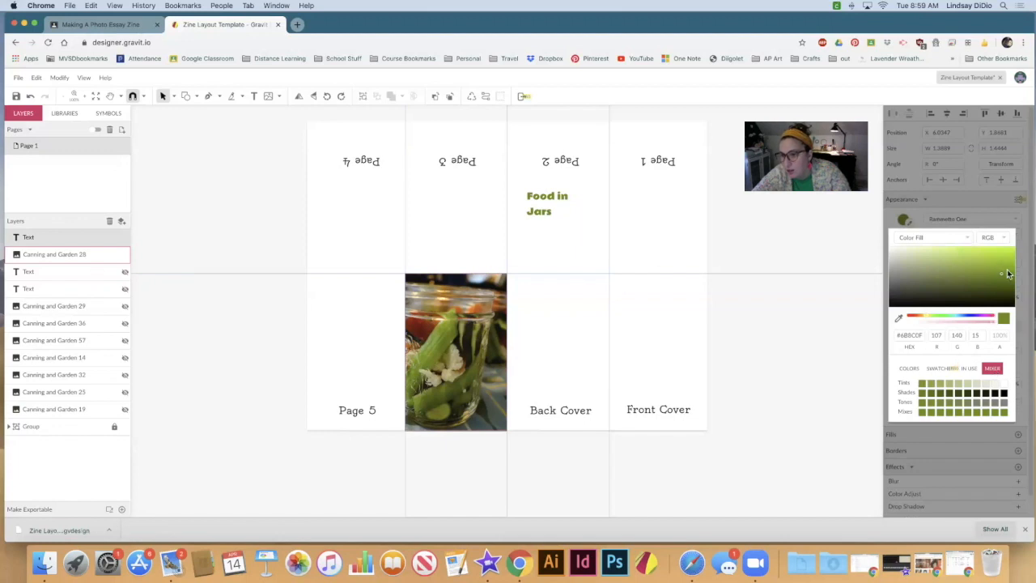
click(983, 199)
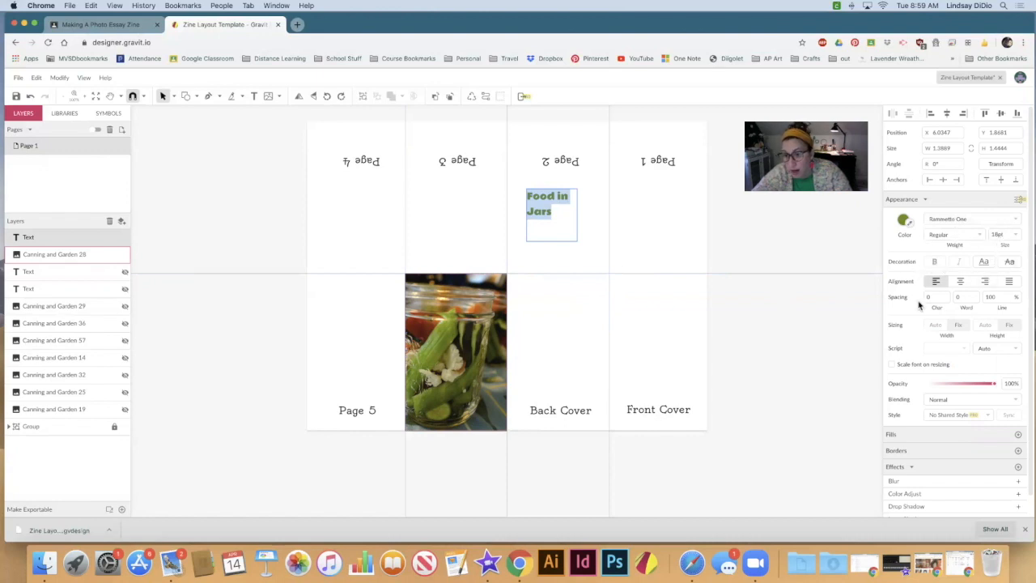
Step: Enable font scaling on resizing, enlarge the "Food in Jars" text box to about 2.96 by 3.81 inches and move it lower
scroll(907, 306, down, 1)
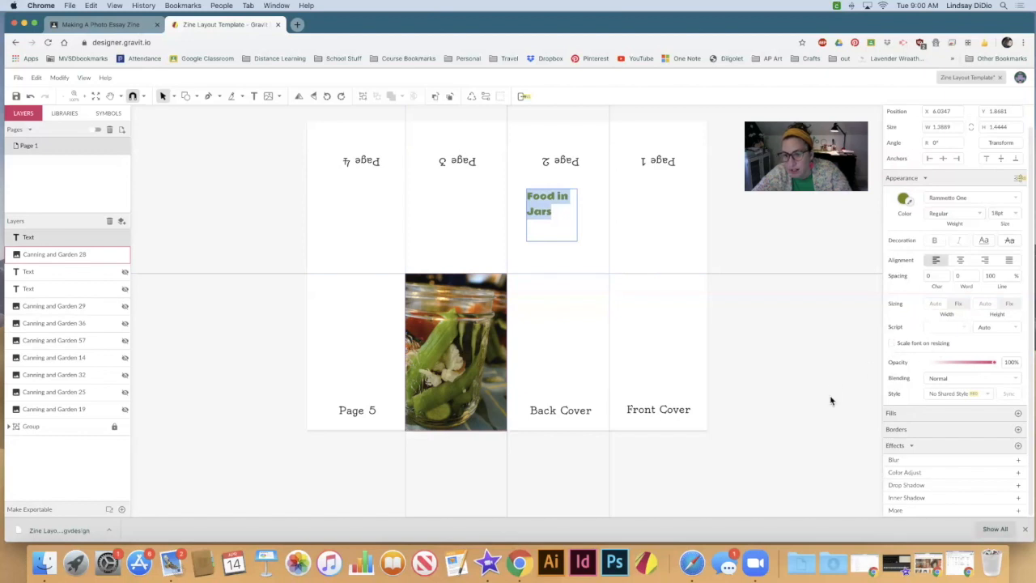
click(891, 344)
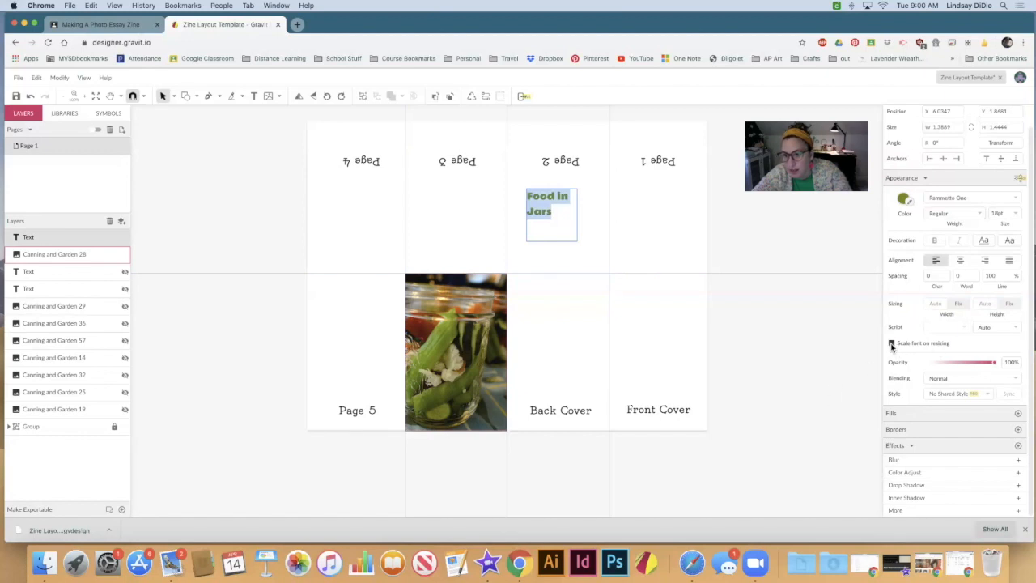
click(510, 220)
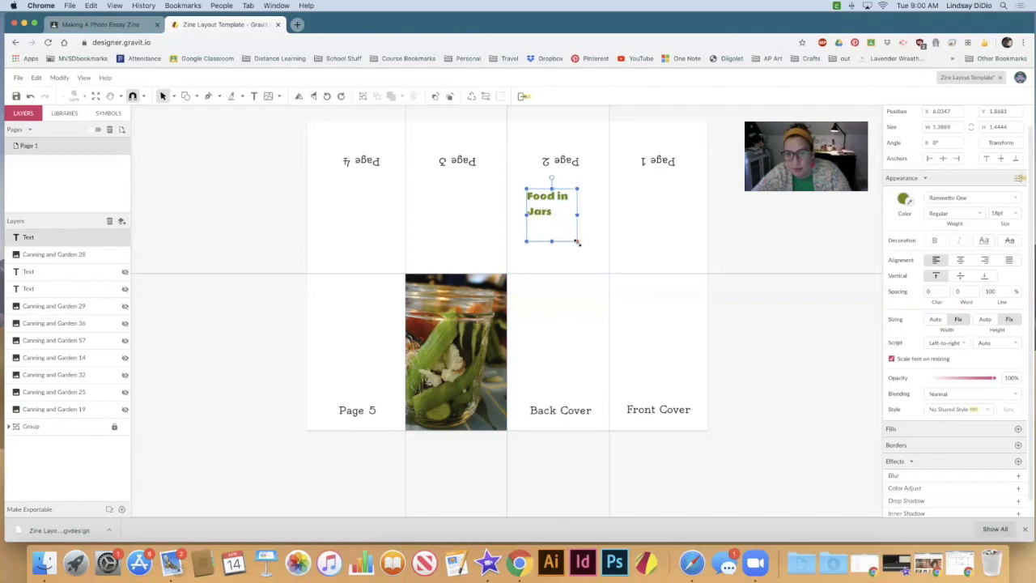
mouse_move(582, 251)
mouse_down()
mouse_move(615, 289)
mouse_move(574, 251)
mouse_up()
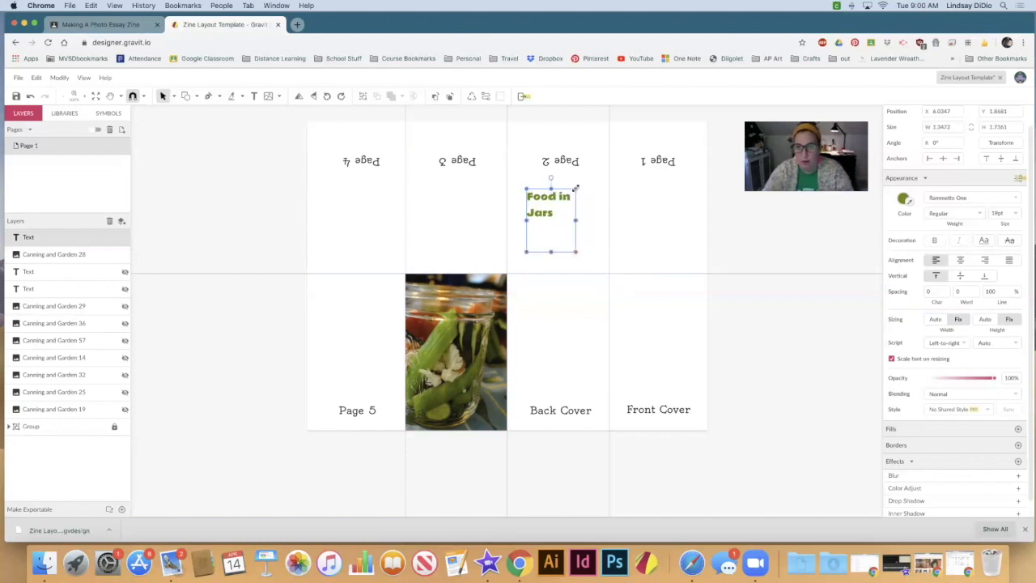
drag(578, 187, 632, 120)
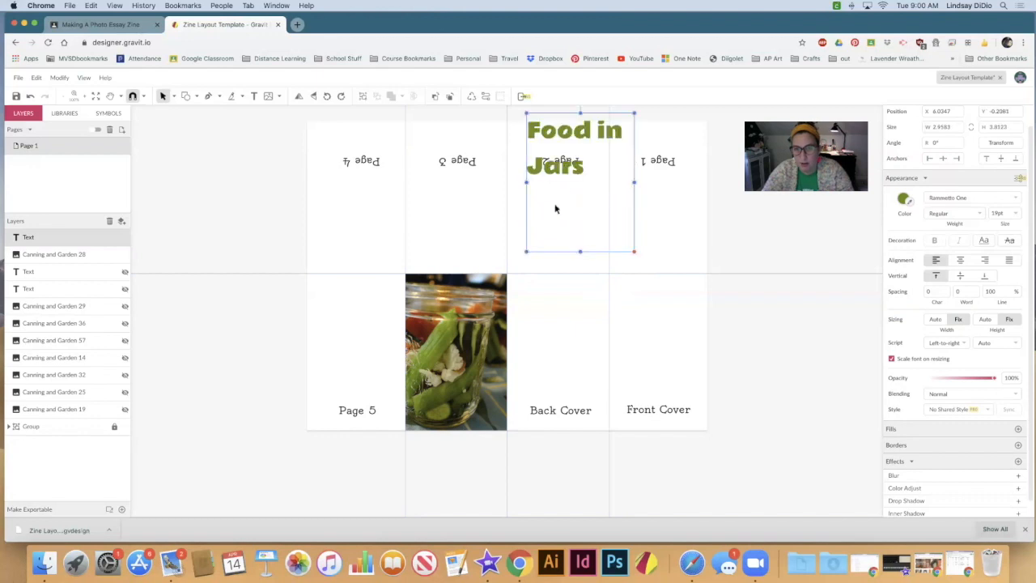
drag(559, 174, 569, 280)
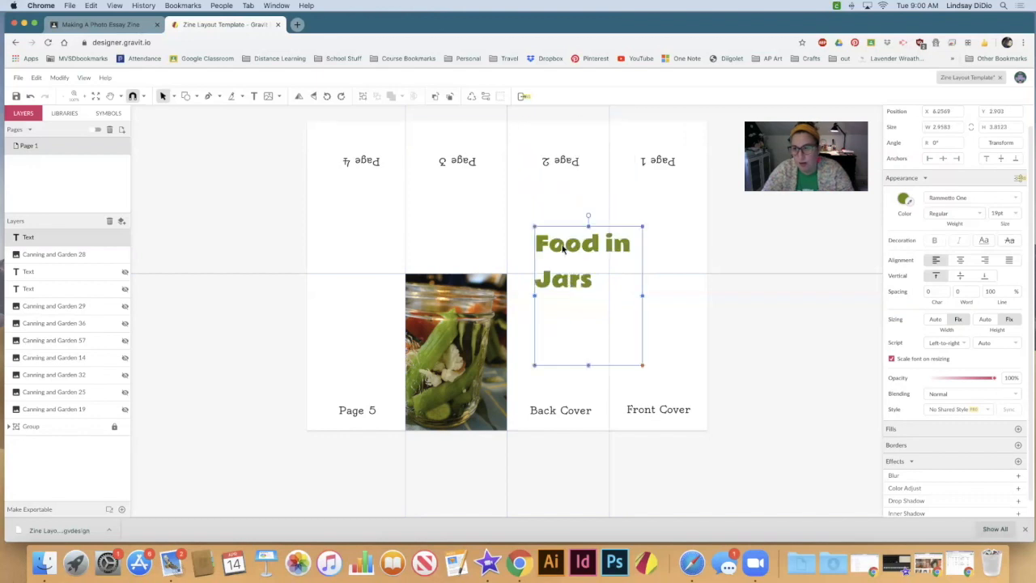
Step: Tighten the line spacing of all the "Food in Jars" text, trying 79.2% and 75% before setting it to 70%
double_click(556, 266)
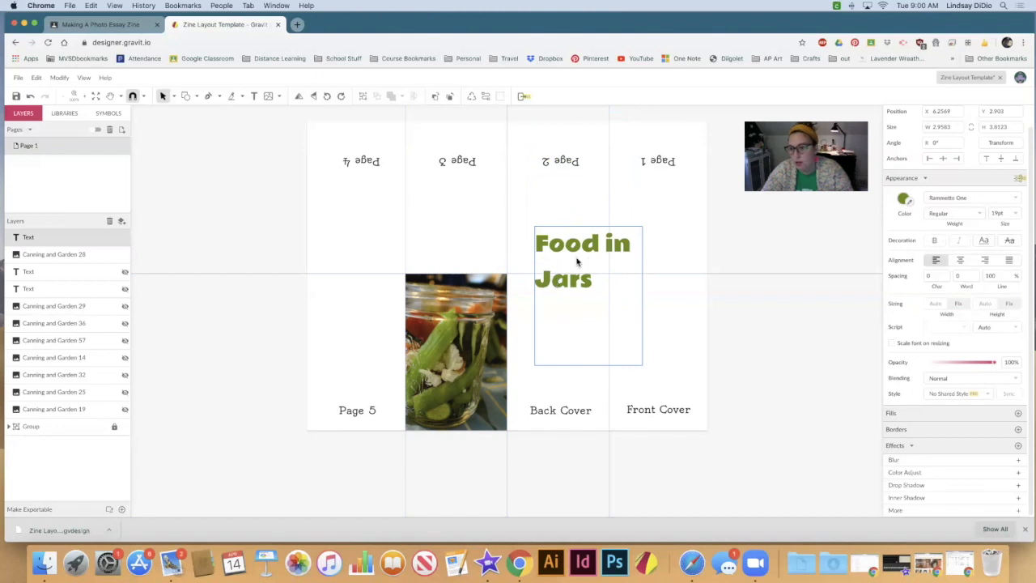
drag(591, 286, 527, 233)
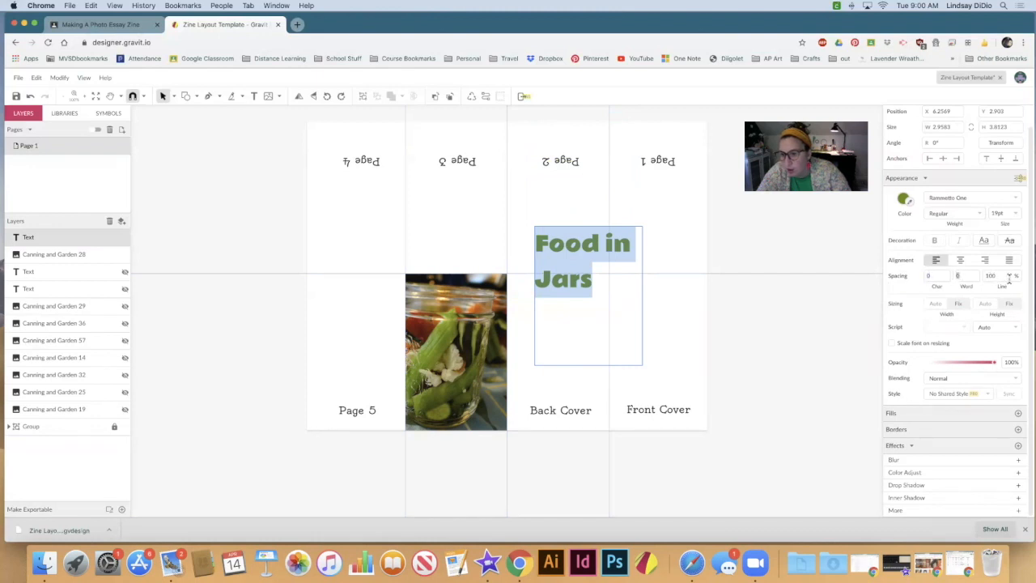
click(999, 275)
text(79.2)
key(Return)
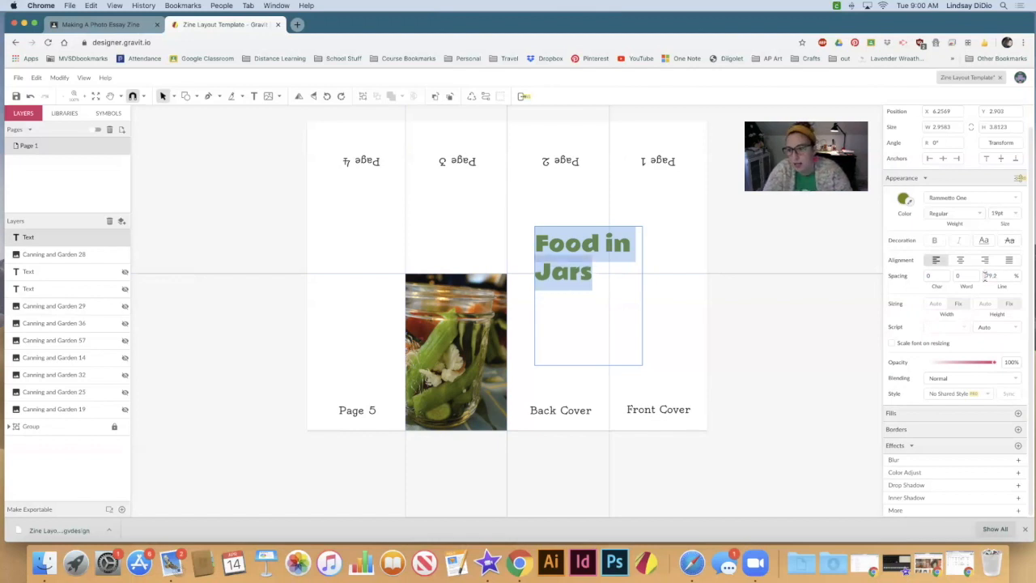
click(982, 276)
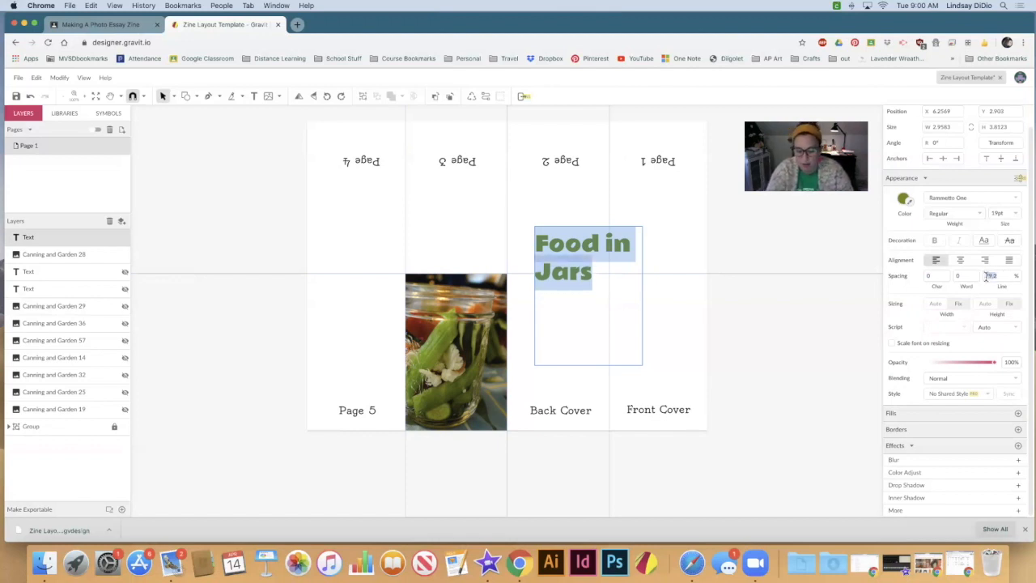
text(75)
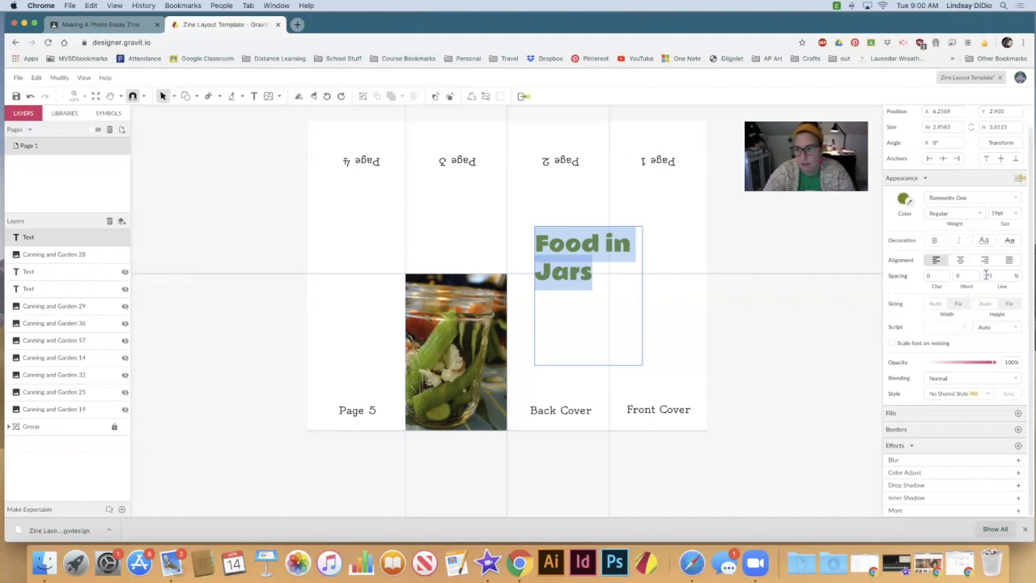
key(Return)
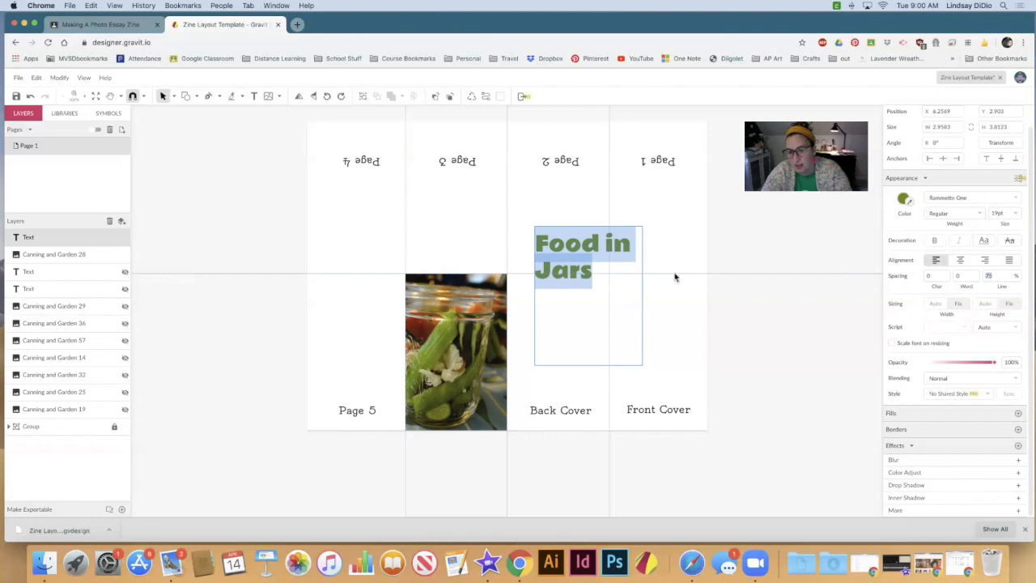
key(Escape)
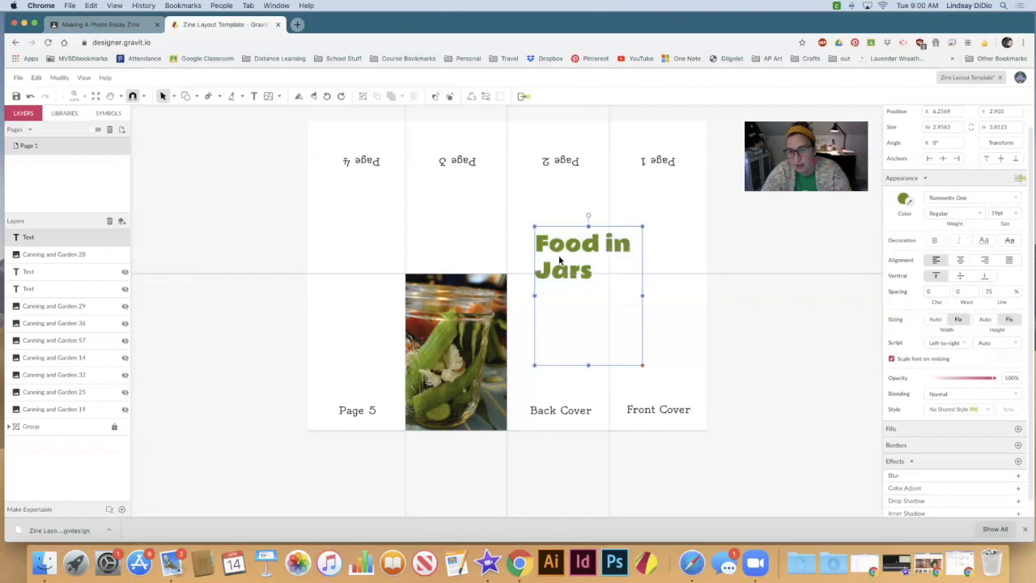
double_click(592, 271)
drag(600, 270, 534, 241)
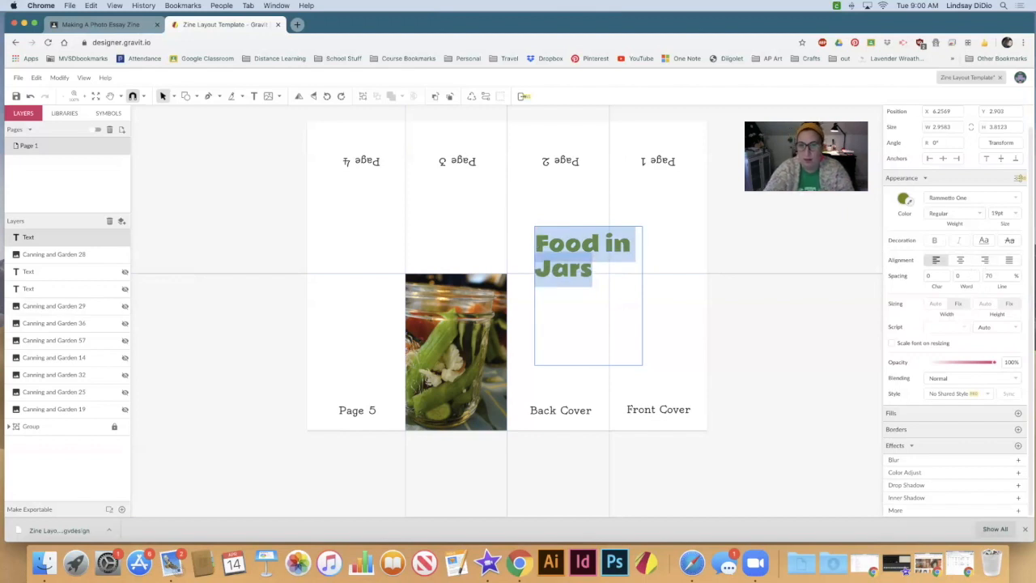
key(Escape)
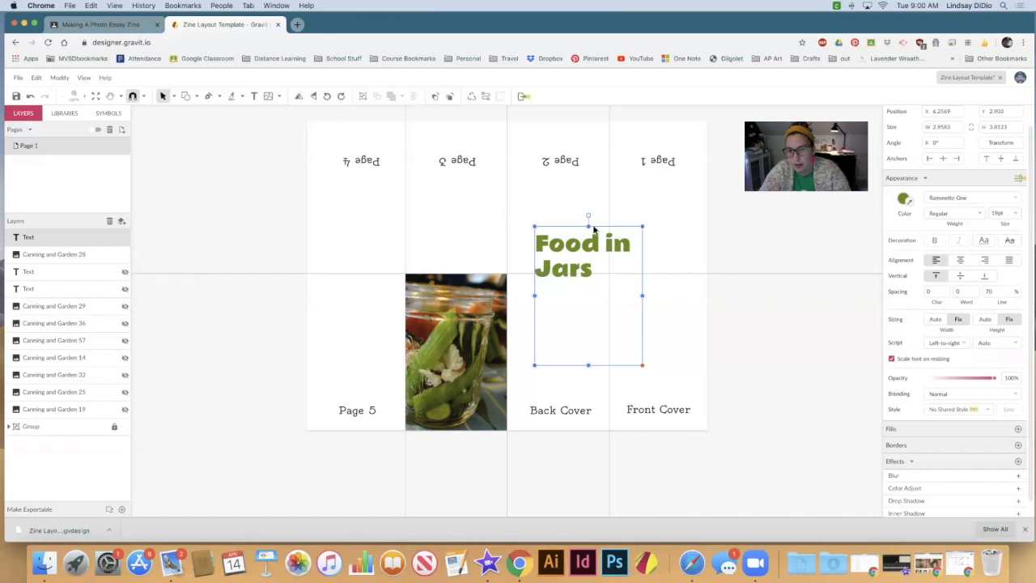
Step: Try reducing the text box's height to about 2.32 inches from its upper edge, and undo the resize
drag(588, 227, 588, 279)
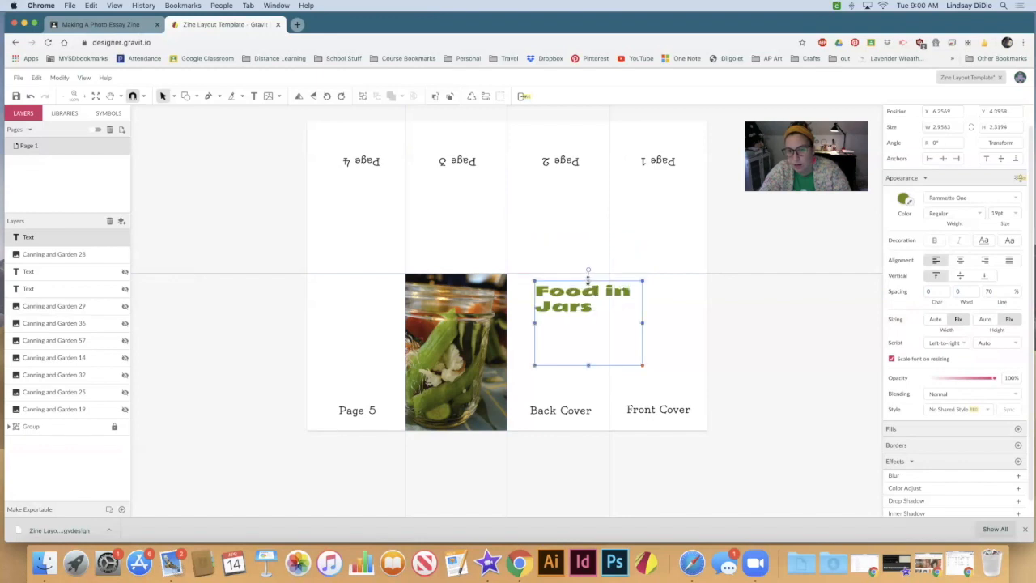
key(super+z)
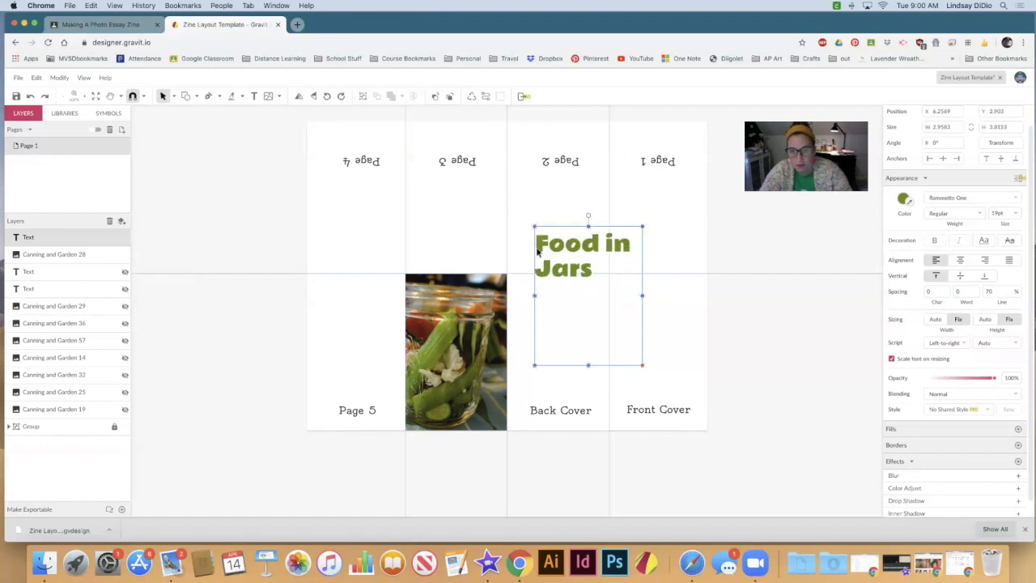
double_click(571, 336)
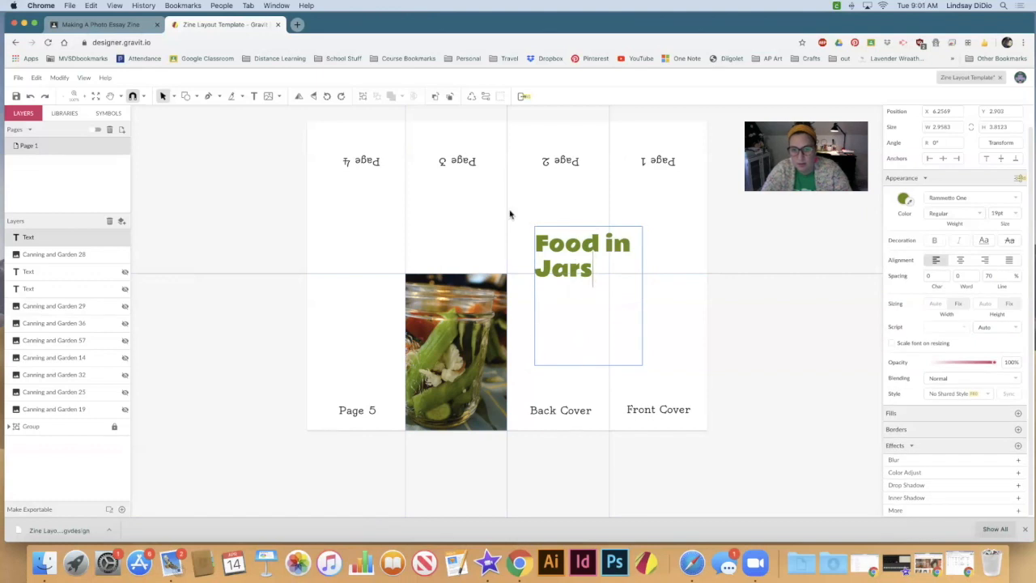
key(Escape)
Step: Shrink the "Food in Jars" text box to about 2.81 by 1.65 inches and set all its text to 21 pt
drag(643, 364, 637, 285)
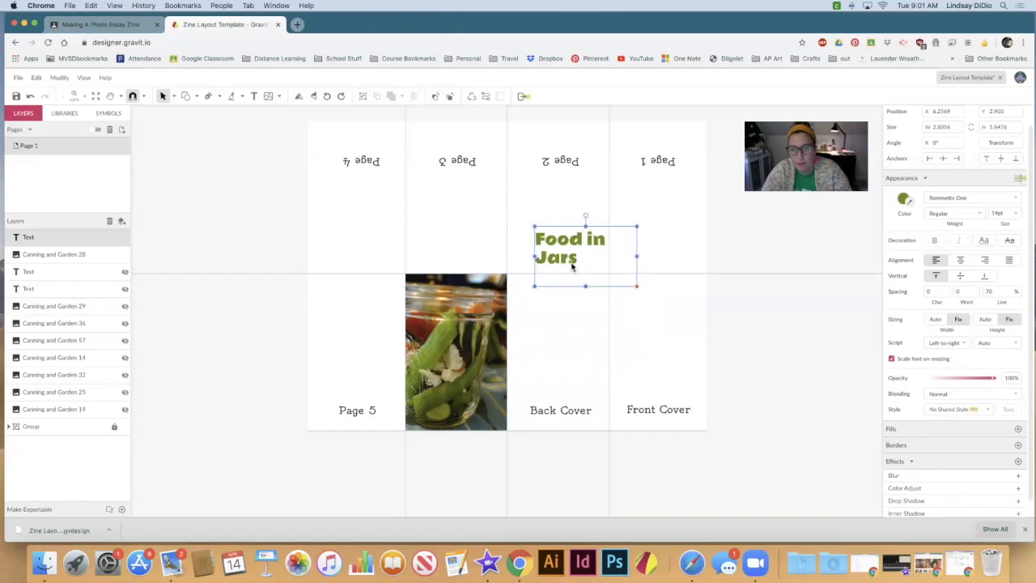
double_click(571, 265)
drag(578, 259, 535, 238)
click(999, 212)
scroll(1007, 269, down, 2)
click(1006, 265)
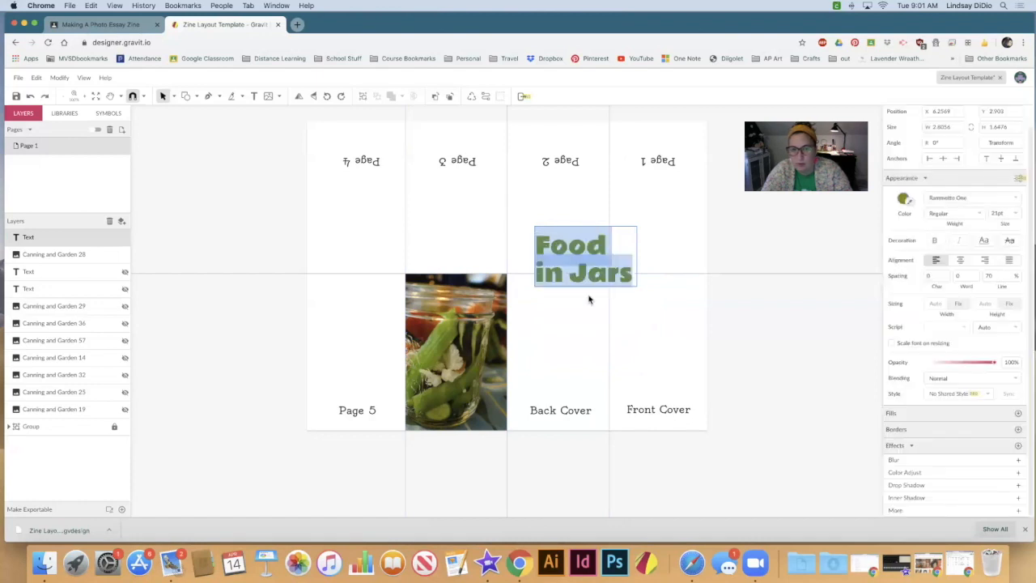
key(Escape)
Step: Move the "Food in Jars" title onto the Front Cover panel and scale its box down to about 2.43 by 1.43 inches
click(514, 199)
click(621, 298)
drag(622, 298, 636, 294)
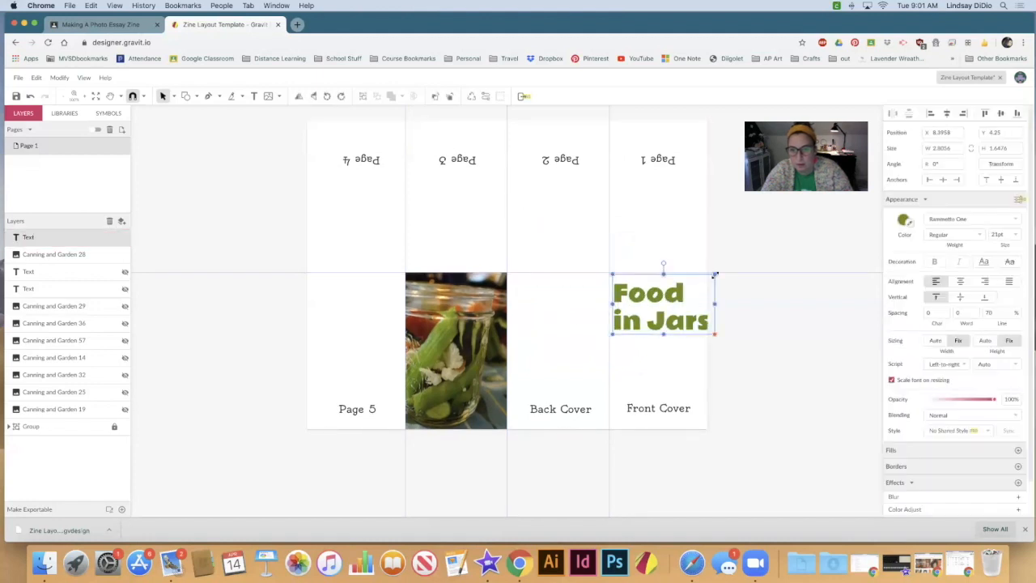
drag(715, 275, 657, 294)
click(631, 339)
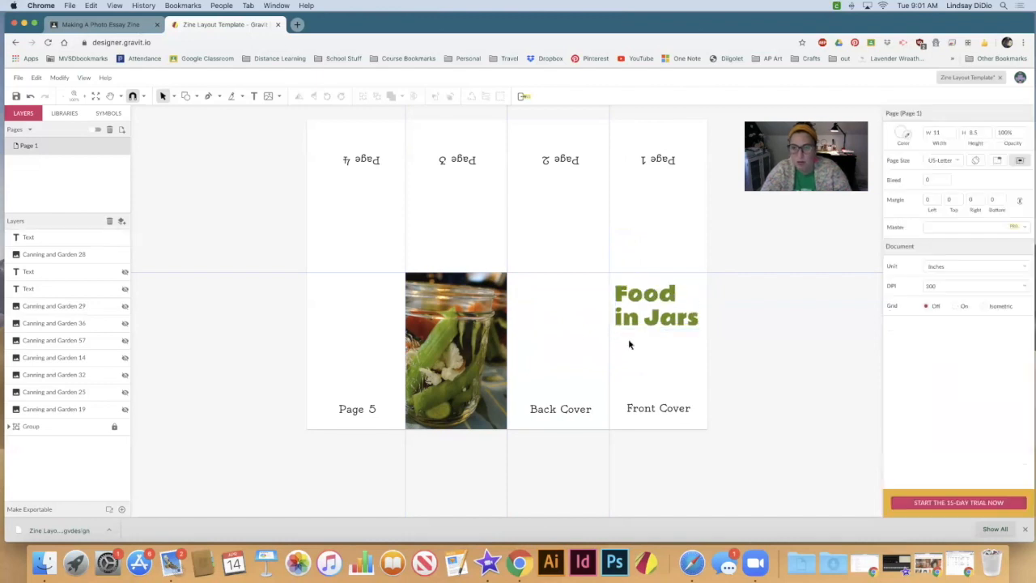
Step: Add a byline reading "by" plus the author's full name on the Front Cover, placed directly beneath the title and aligned with its left edge
click(253, 95)
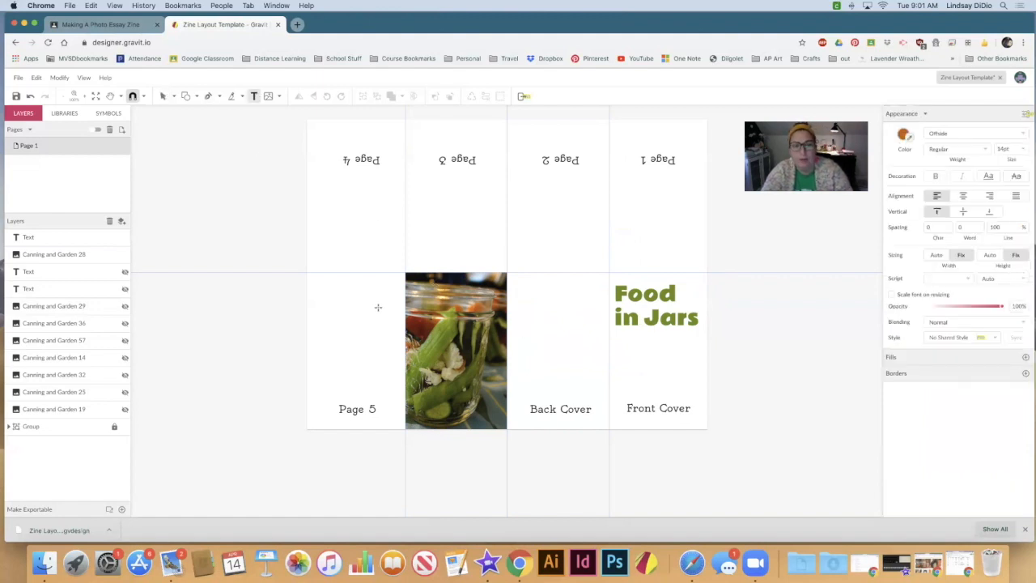
click(620, 342)
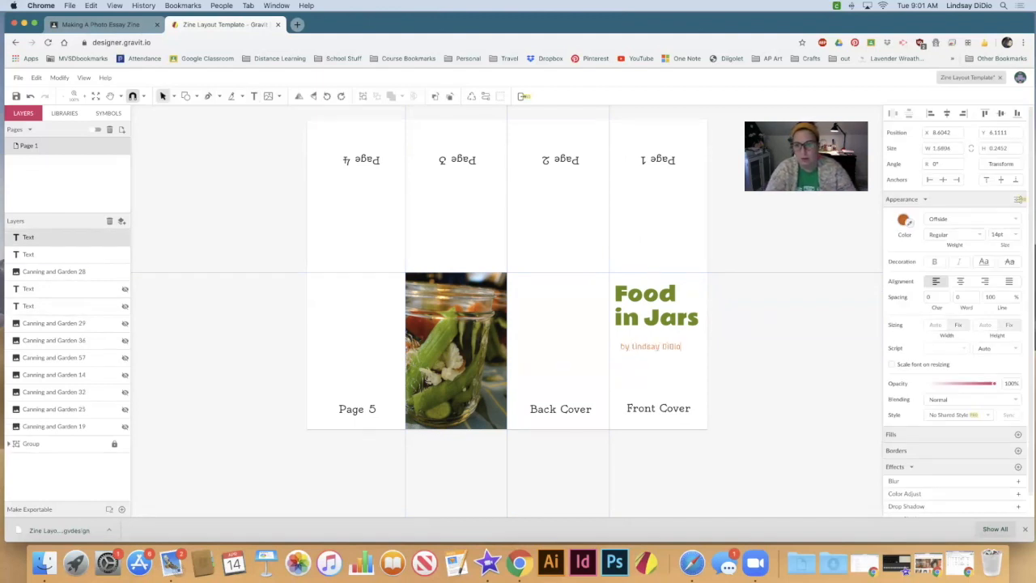
click(637, 353)
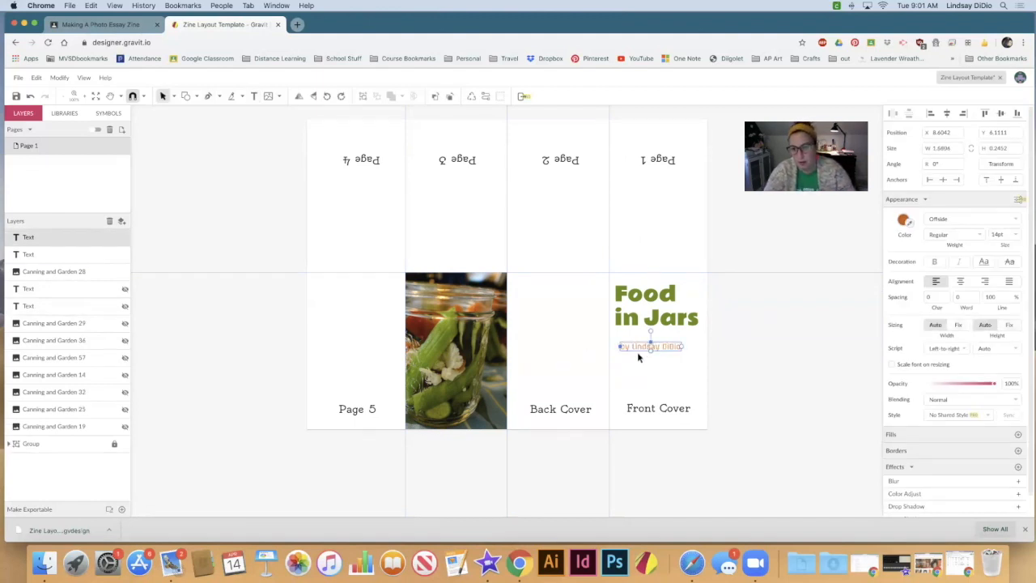
drag(637, 346, 635, 338)
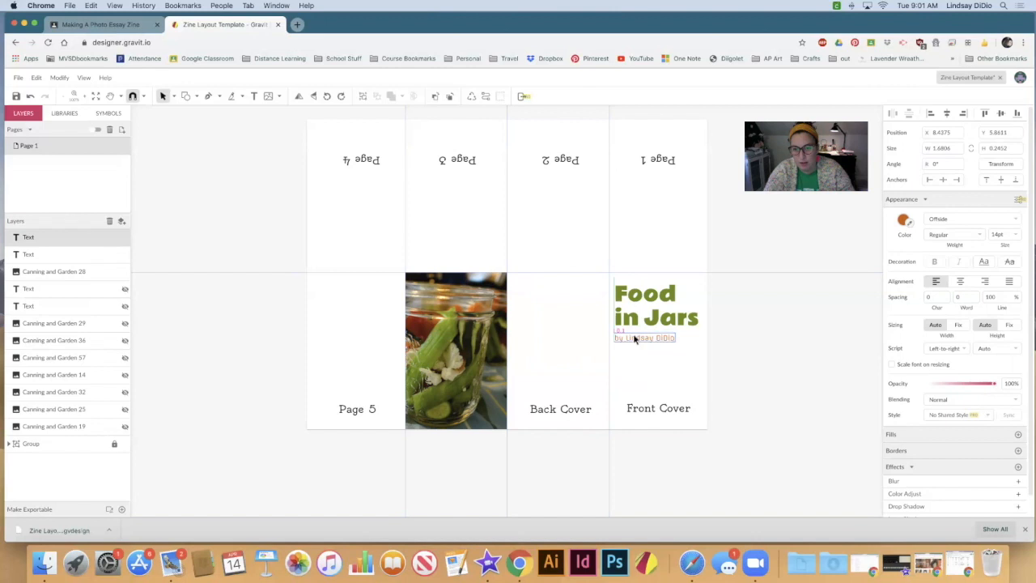
click(576, 356)
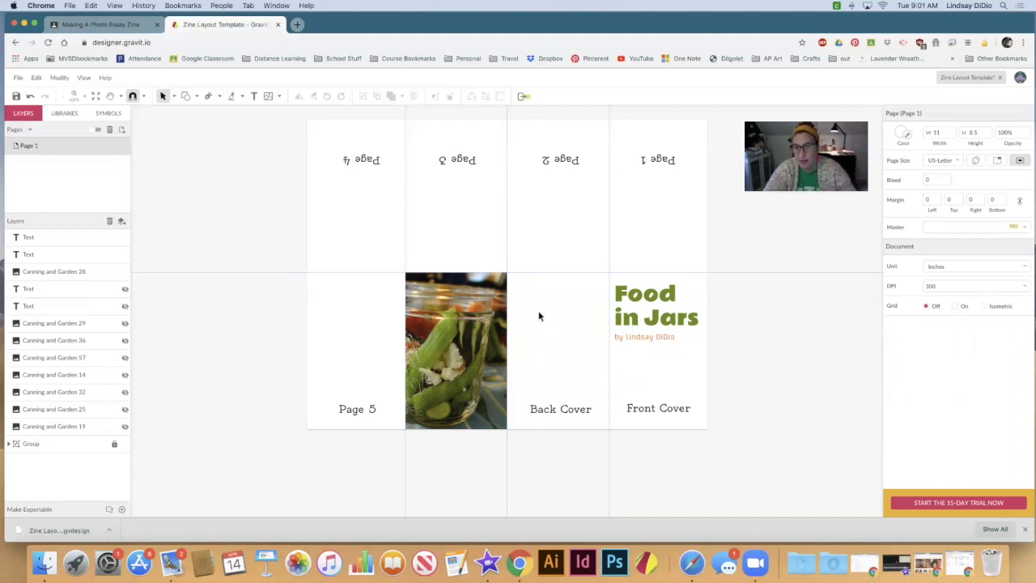
Step: Reposition the "Food in Jars" title so its box's left edge lines up with the byline on the Front Cover
click(628, 298)
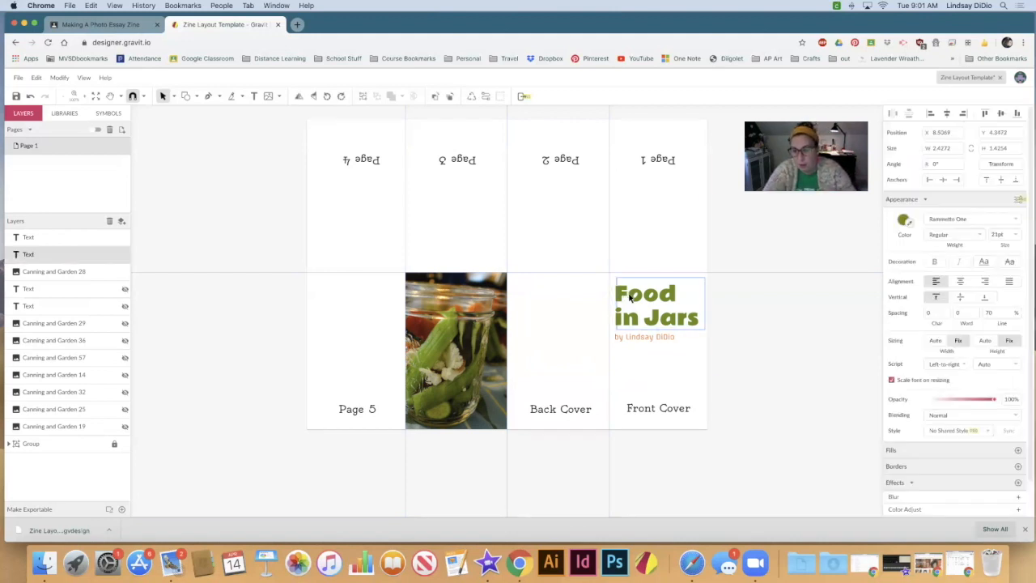
drag(630, 298, 629, 298)
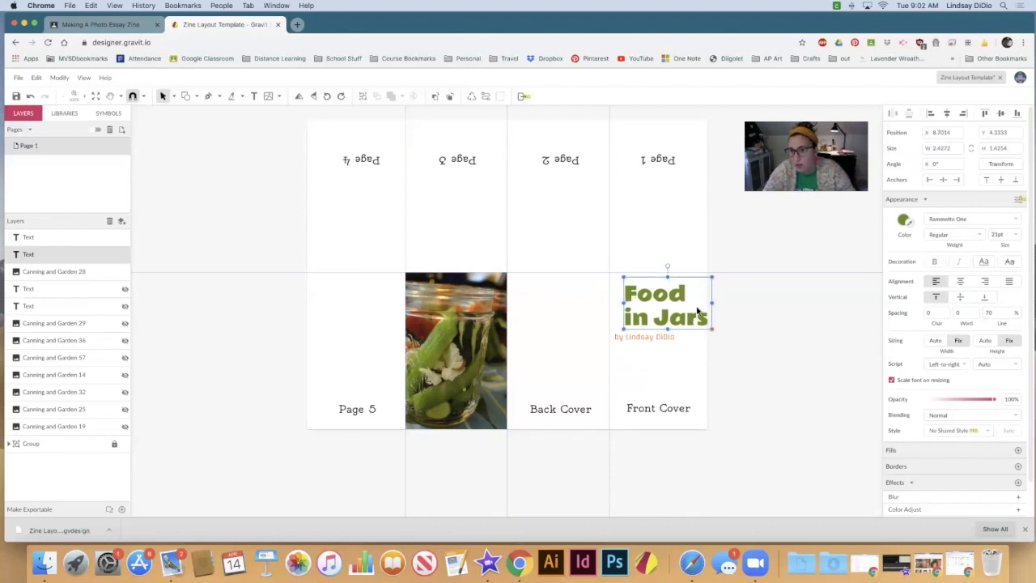
drag(667, 322, 657, 321)
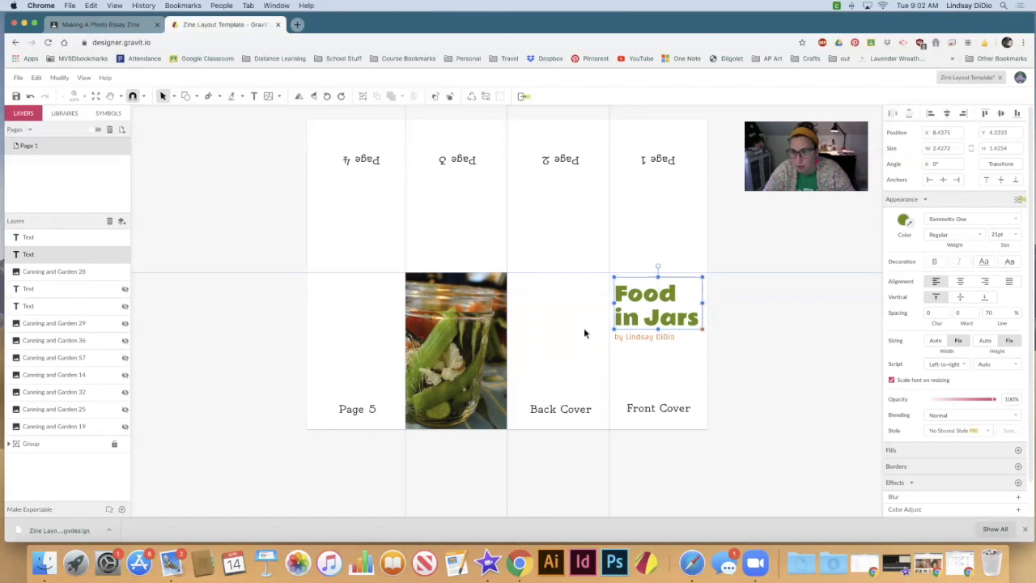
Step: Shift the byline slightly to the right beneath the "Food in Jars" title
click(633, 336)
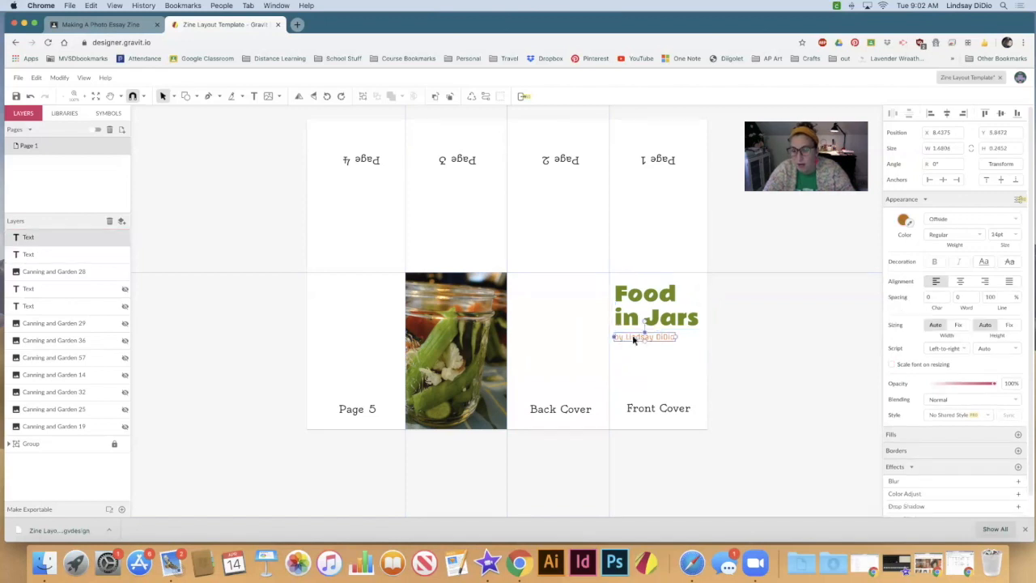
drag(633, 336, 638, 337)
click(641, 356)
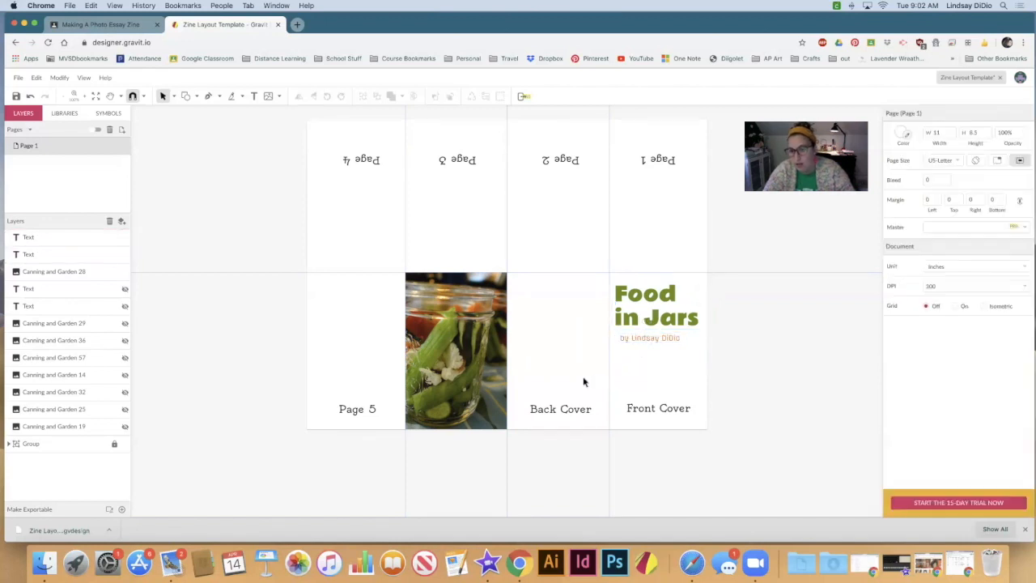
Step: Try the byline near the bottom of the Front Cover, and settle it directly beneath "Food in Jars", flush with the title's left edge
drag(662, 340, 628, 391)
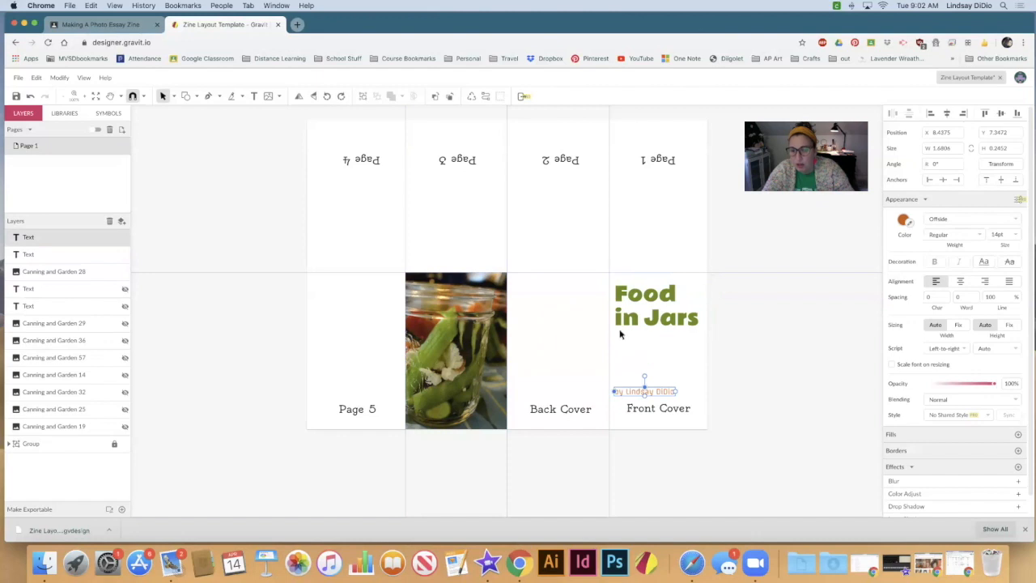
click(621, 409)
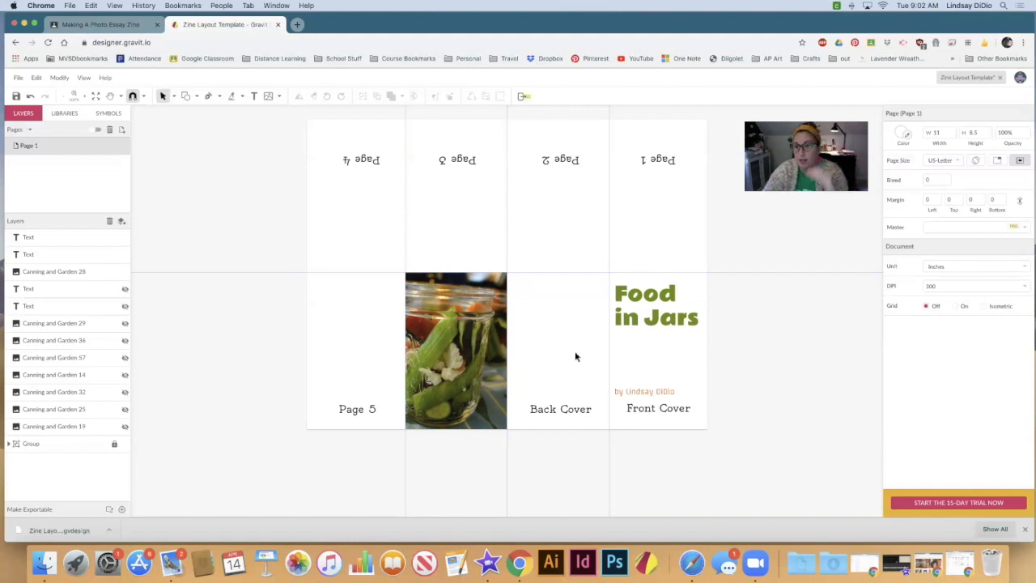
click(636, 392)
drag(638, 385, 637, 335)
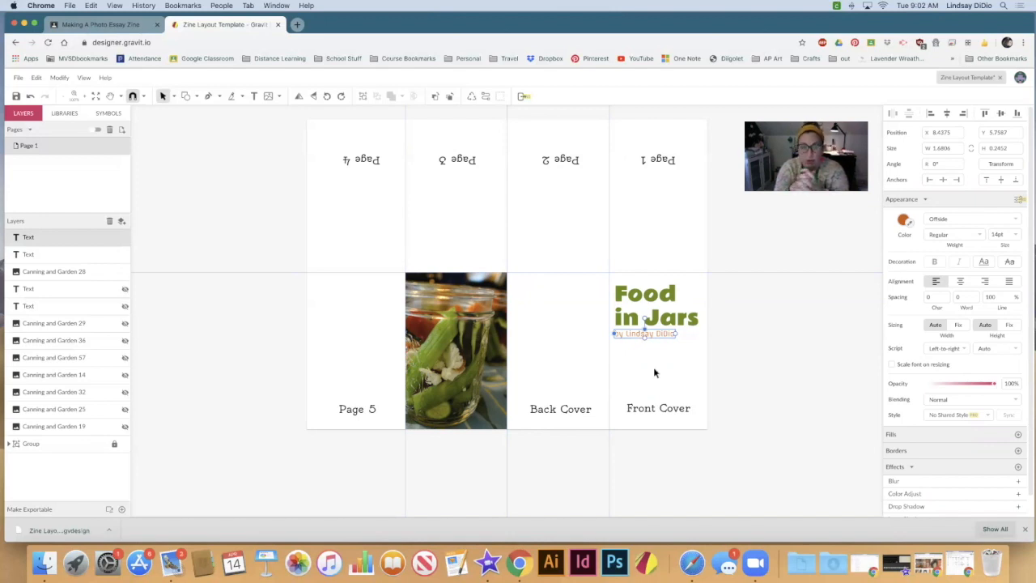
click(654, 366)
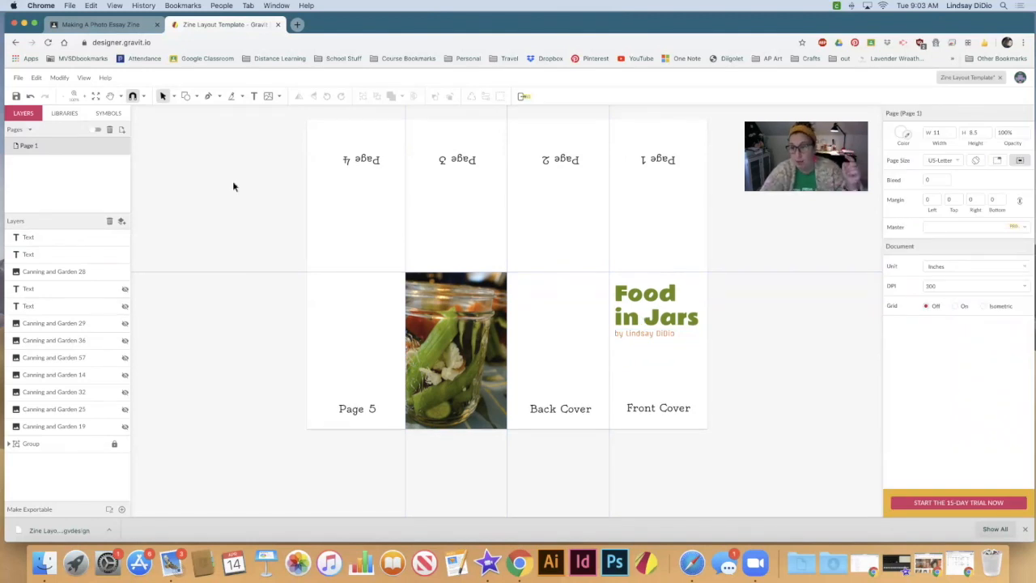
Step: Export the zine layout as a JPEG image
click(17, 78)
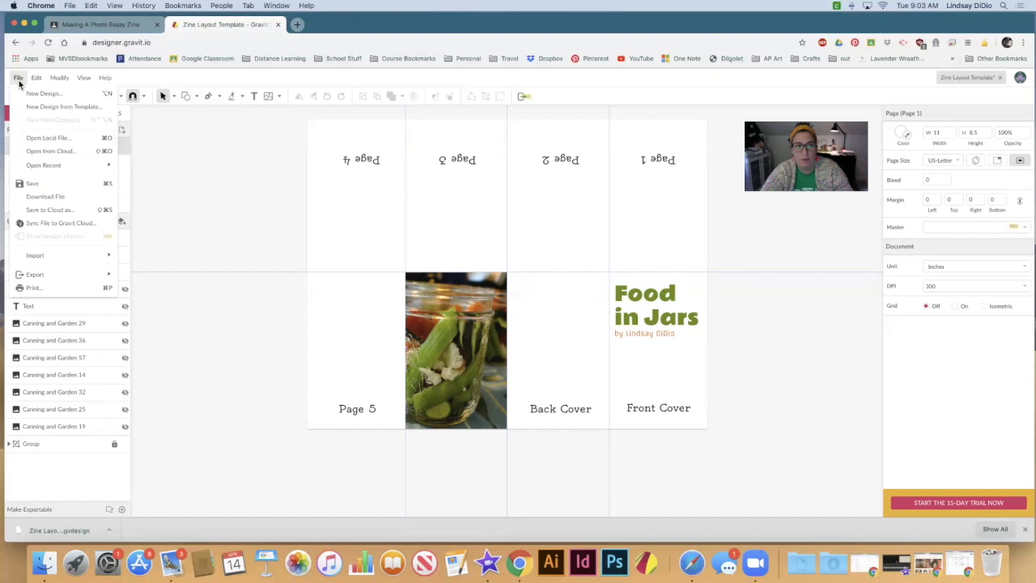
mouse_move(94, 278)
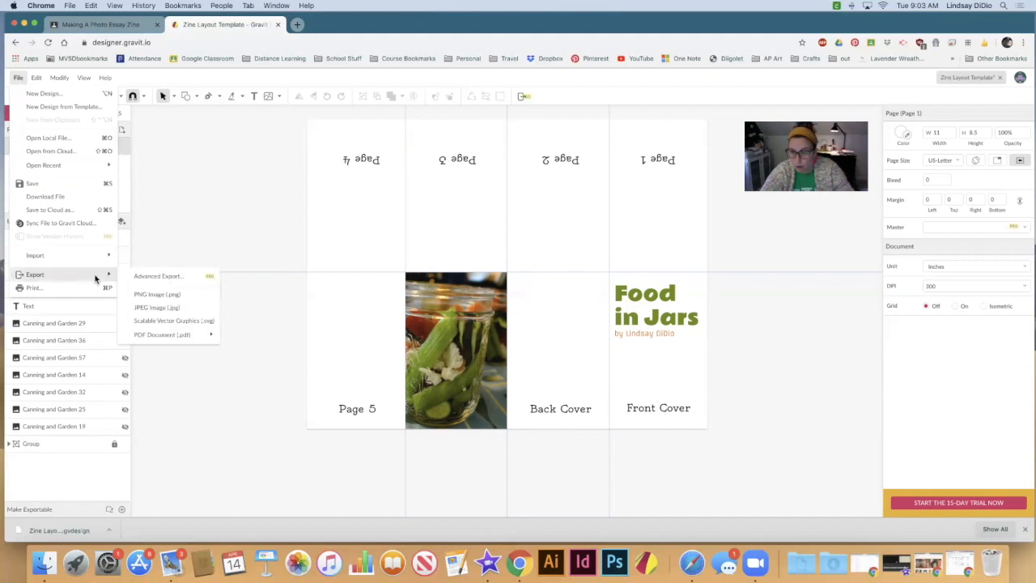
click(189, 309)
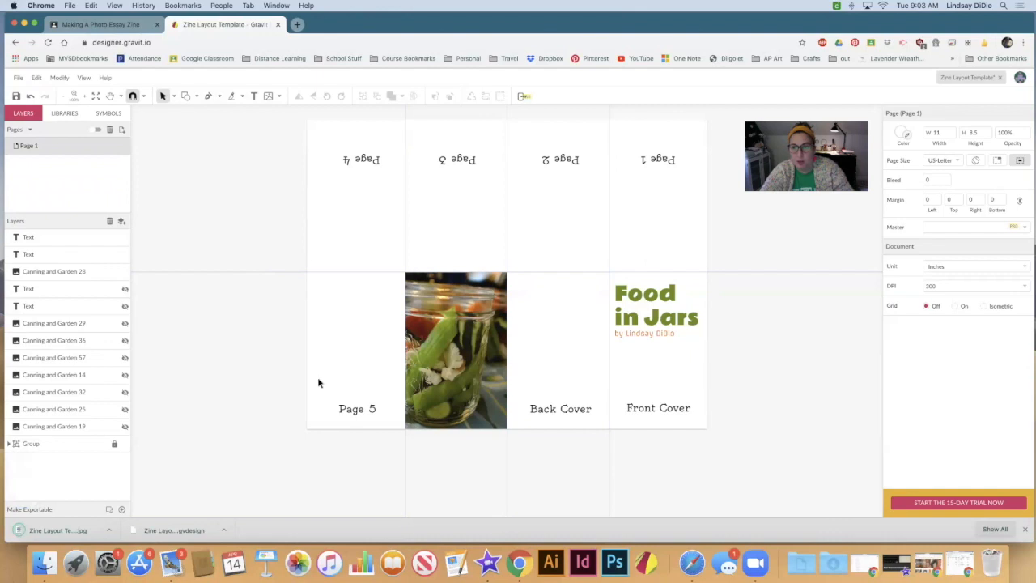
Step: Locate the exported Zine Layout Template.jpg in the Downloads folder, preview it at a larger size, and return to the design
click(112, 533)
click(129, 520)
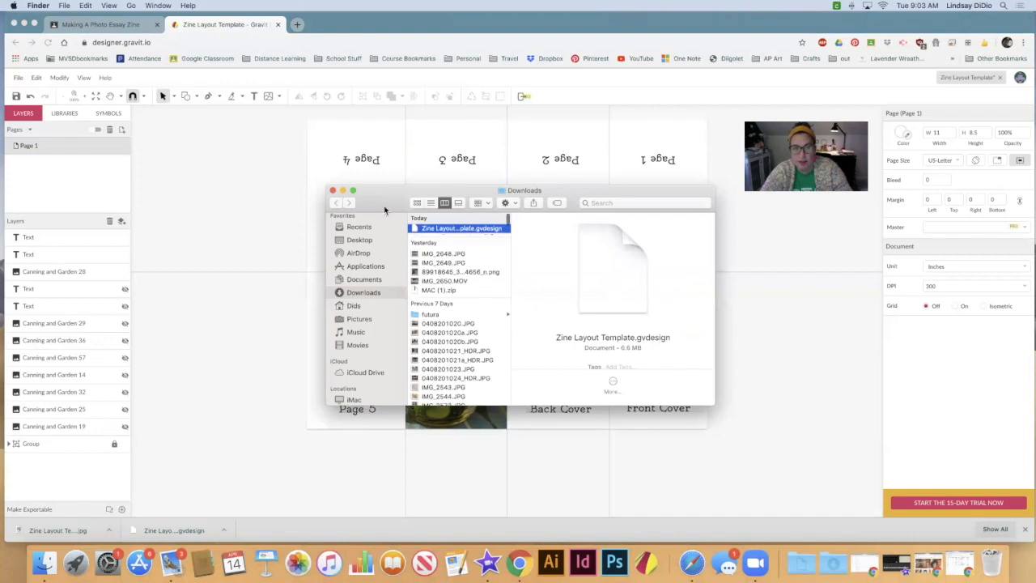
click(441, 239)
key(BackSpace)
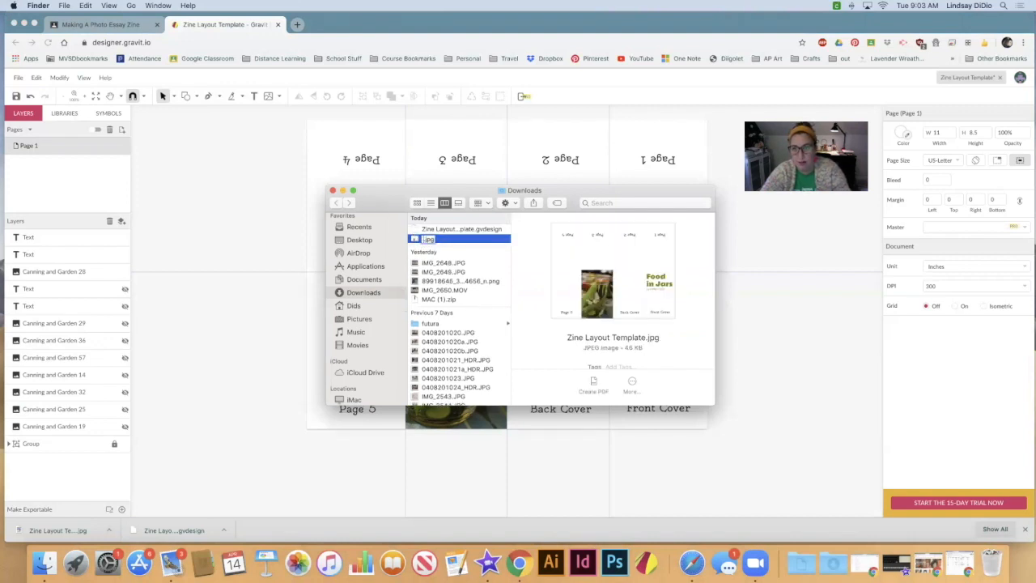
key(Escape)
key(space)
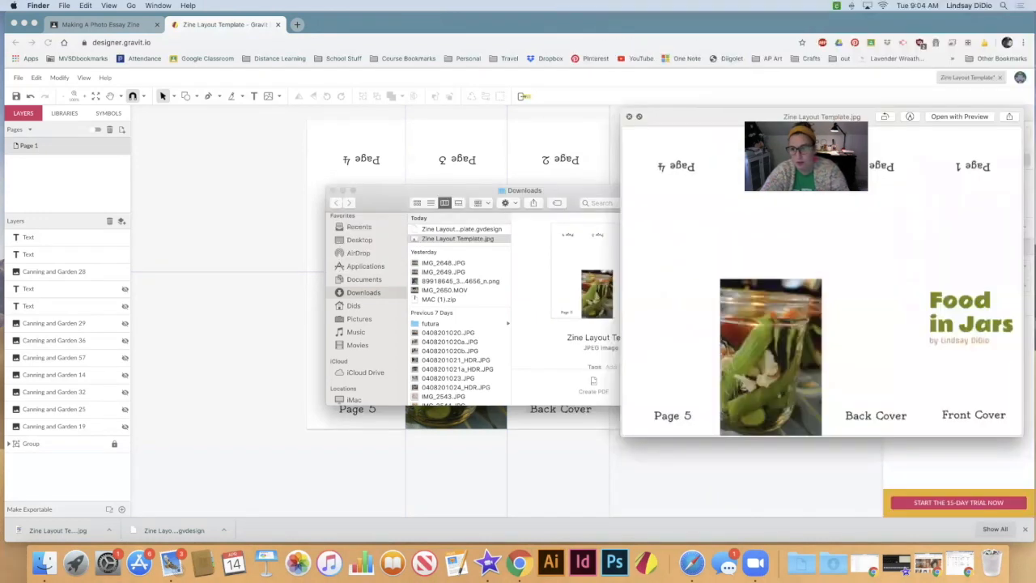
drag(711, 123, 257, 93)
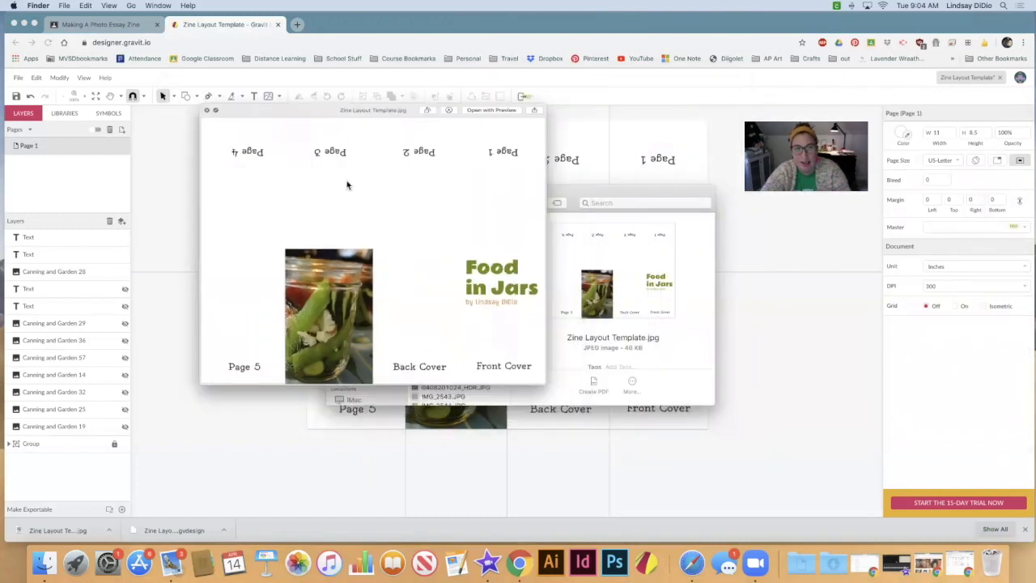
key(space)
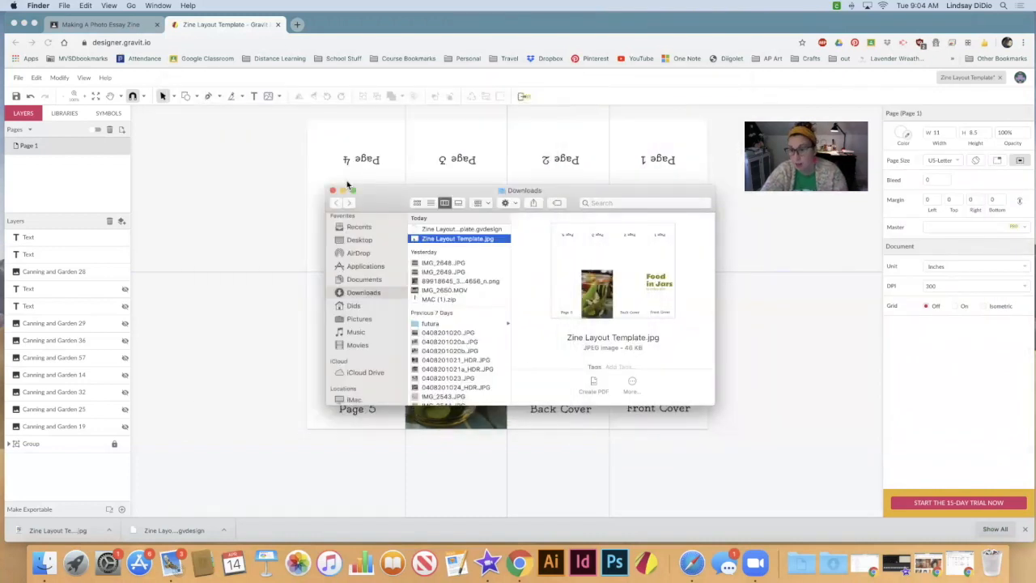
click(328, 176)
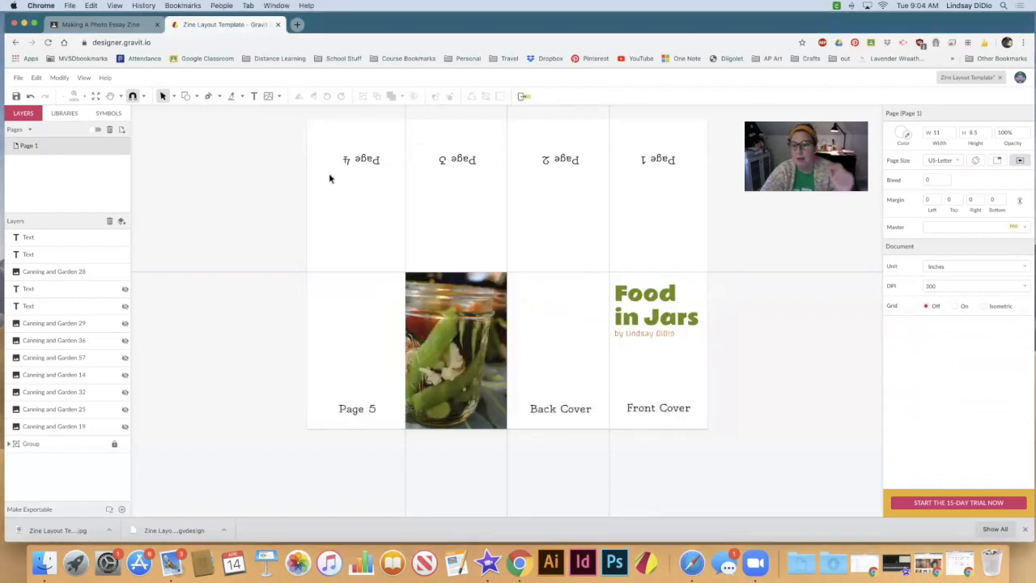